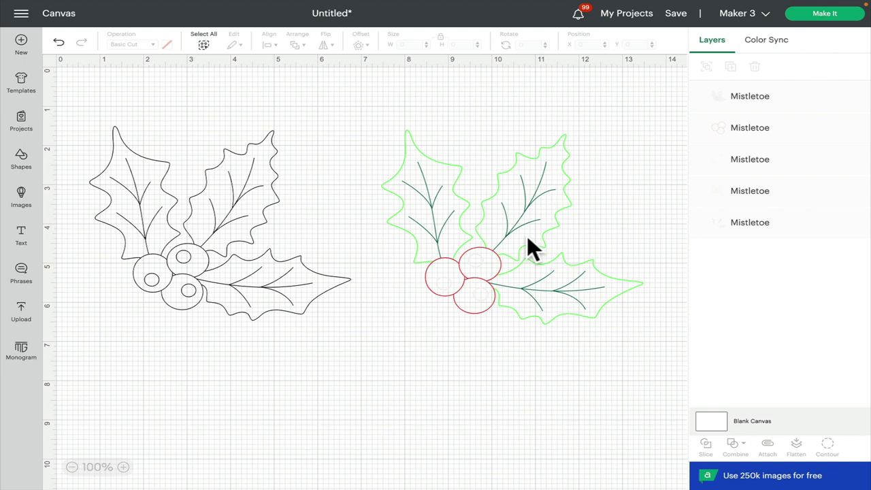
- Open the Images library from the left sidebar
{"action": "left_click", "coordinate": [23, 203]}
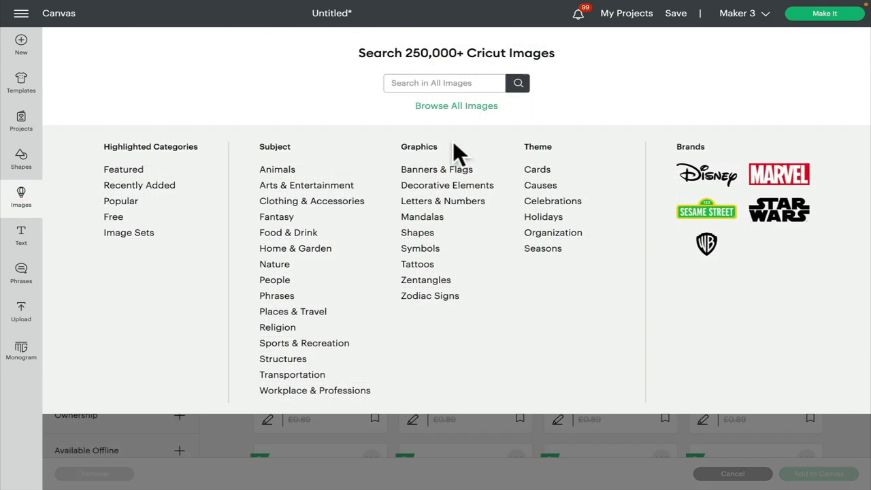
- Browse all images filtered to the Draw Only operation type (7,073 results)
{"action": "left_click", "coordinate": [471, 109]}
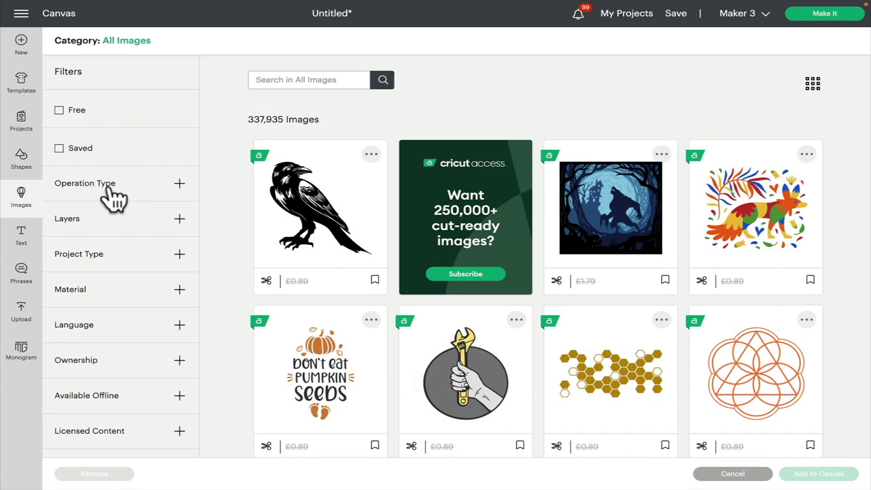
{"action": "left_click", "coordinate": [179, 185]}
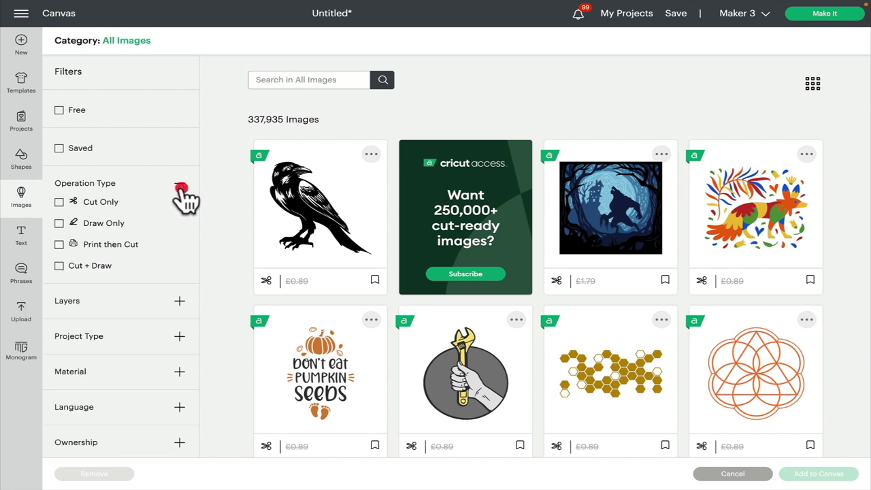
{"action": "left_click", "coordinate": [60, 223]}
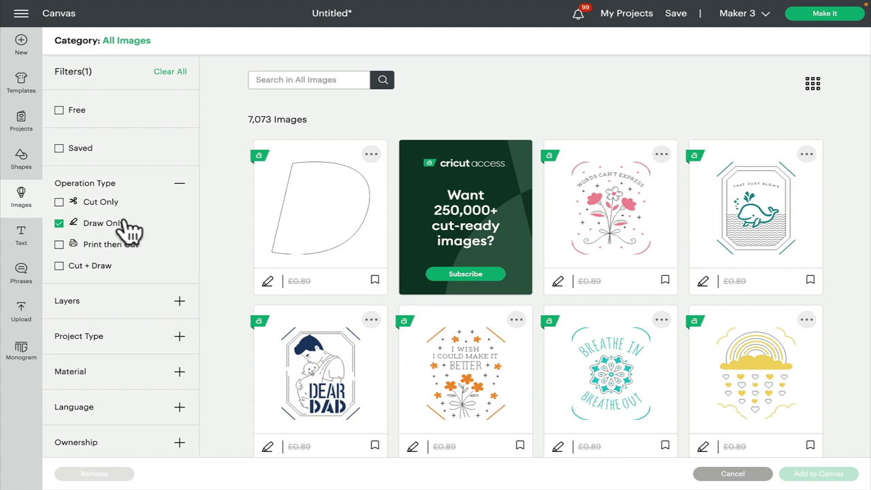
- Search images for 'christmas' and add the Mistletoe holly draw image to the canvas
{"action": "left_click", "coordinate": [286, 79]}
{"action": "type", "text": "christmas"}
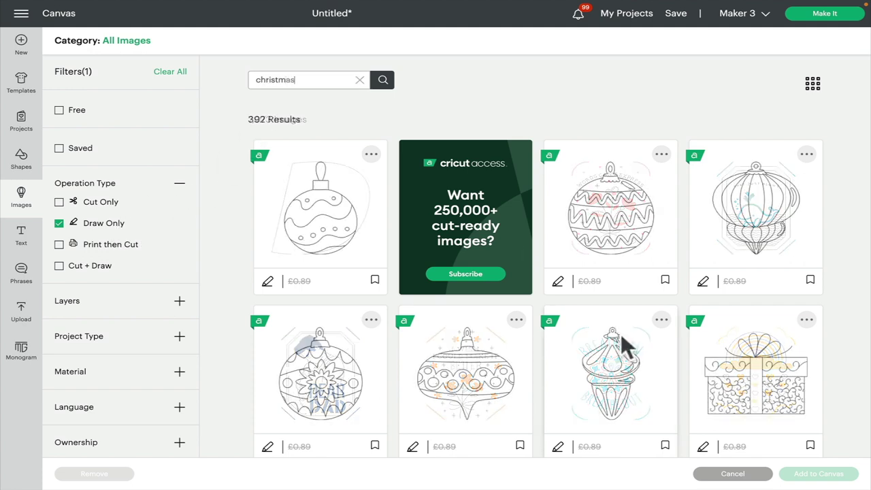
{"action": "scroll", "coordinate": [621, 334], "scroll_direction": "down", "scroll_amount": 10}
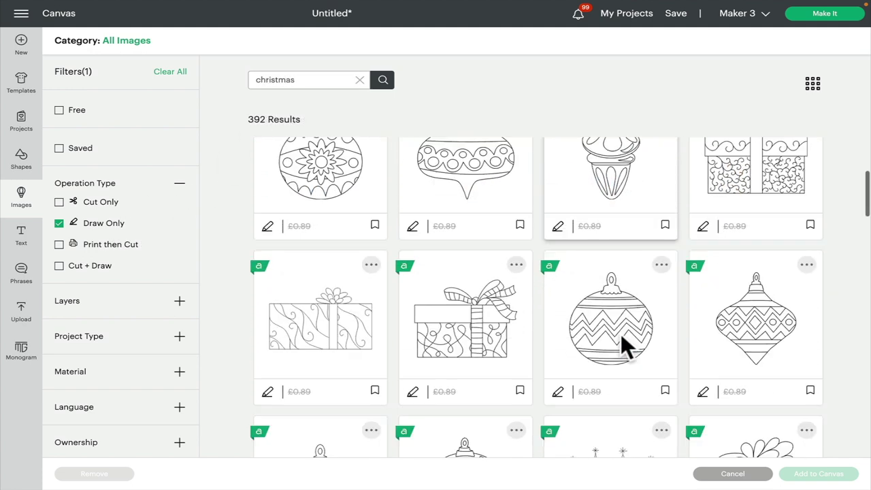
{"action": "scroll", "coordinate": [621, 334], "scroll_direction": "down", "scroll_amount": 10}
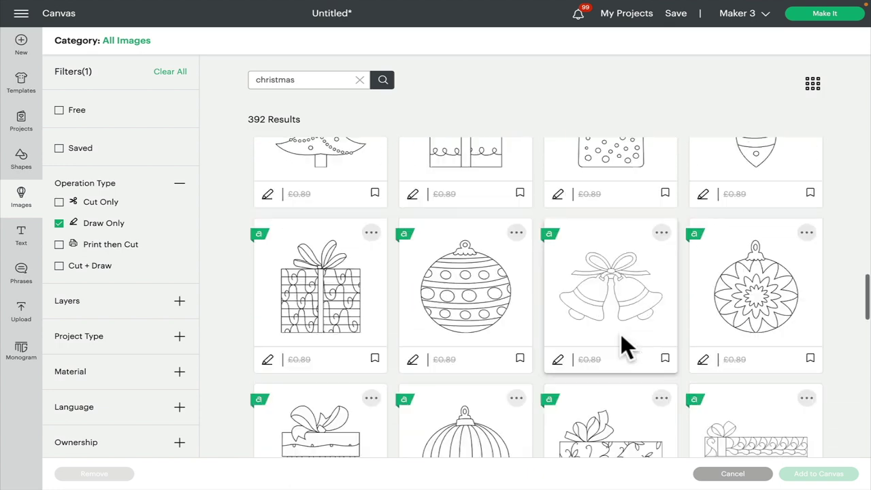
{"action": "scroll", "coordinate": [620, 334], "scroll_direction": "down", "scroll_amount": 10}
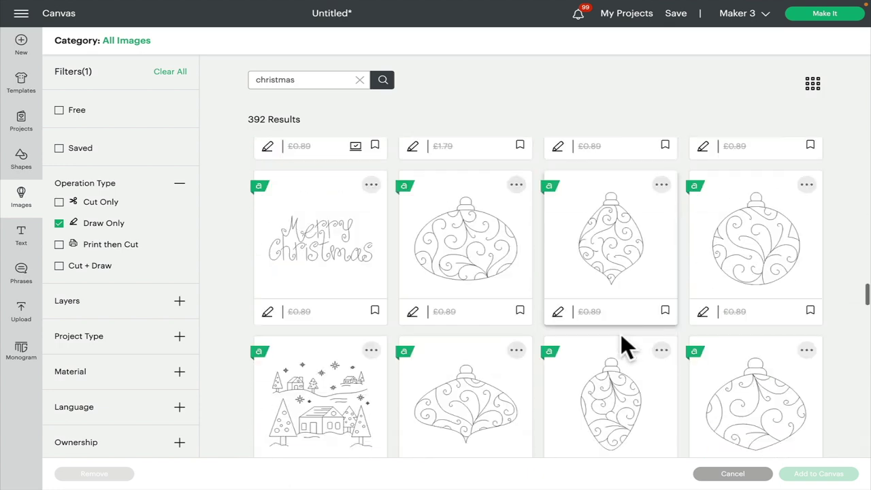
{"action": "scroll", "coordinate": [620, 333], "scroll_direction": "down", "scroll_amount": 3}
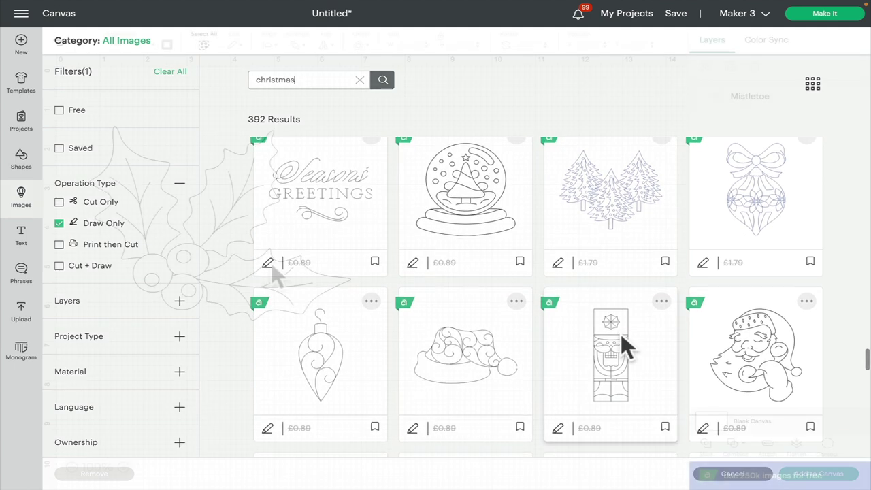
{"action": "left_click", "coordinate": [272, 269]}
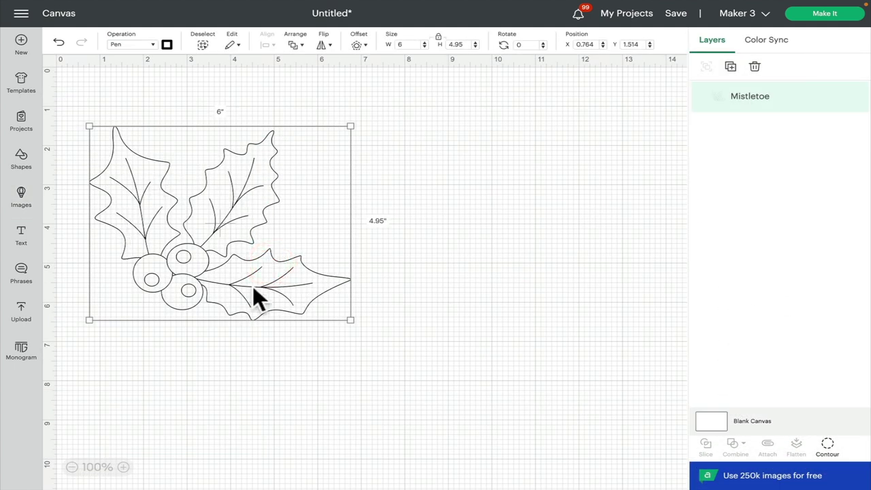
- Confirm the Mistletoe image uses the Pen operation, then duplicate it twice
{"action": "left_click", "coordinate": [152, 44]}
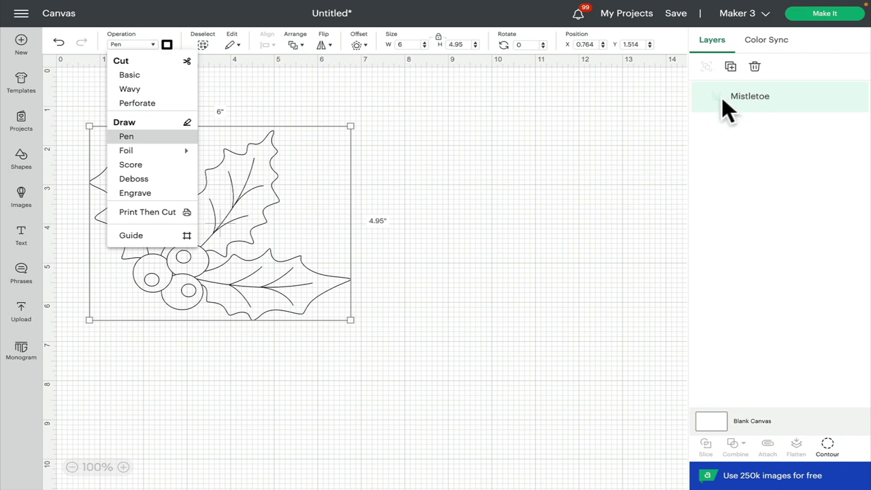
{"action": "left_click", "coordinate": [433, 155]}
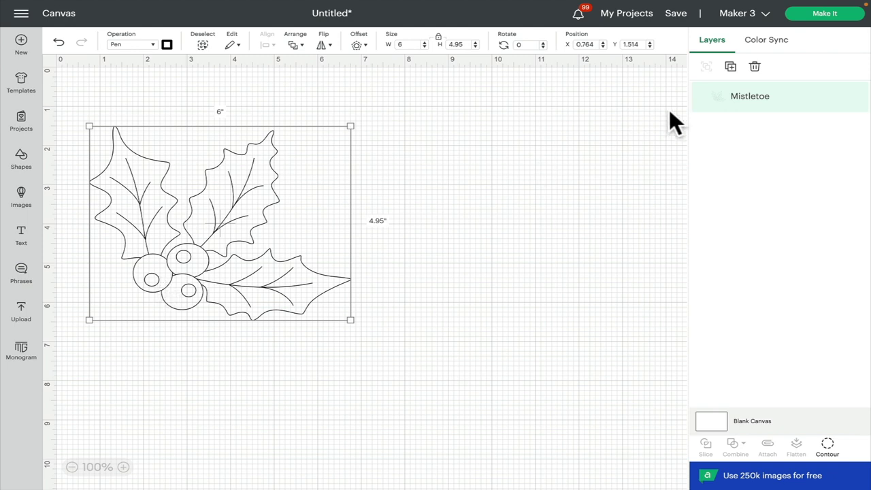
{"action": "left_click", "coordinate": [731, 66]}
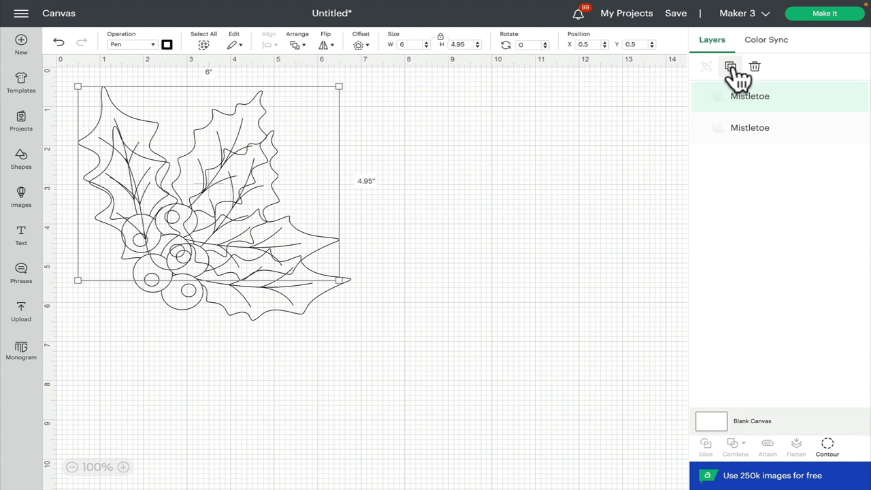
{"action": "left_click", "coordinate": [731, 67]}
- Add a fourth copy, then center-align all four Mistletoe layers into one stack
{"action": "left_click", "coordinate": [731, 67]}
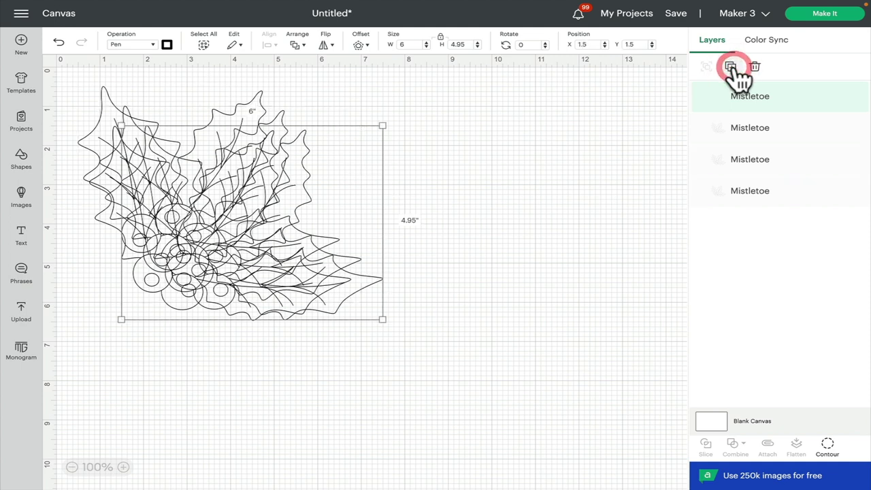
{"action": "left_click", "coordinate": [482, 209]}
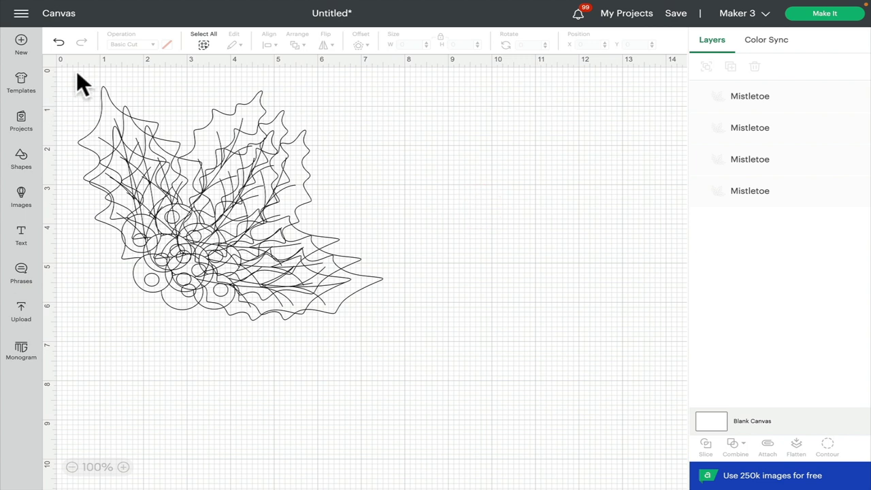
{"action": "left_click_drag", "start_coordinate": [73, 70], "coordinate": [461, 363]}
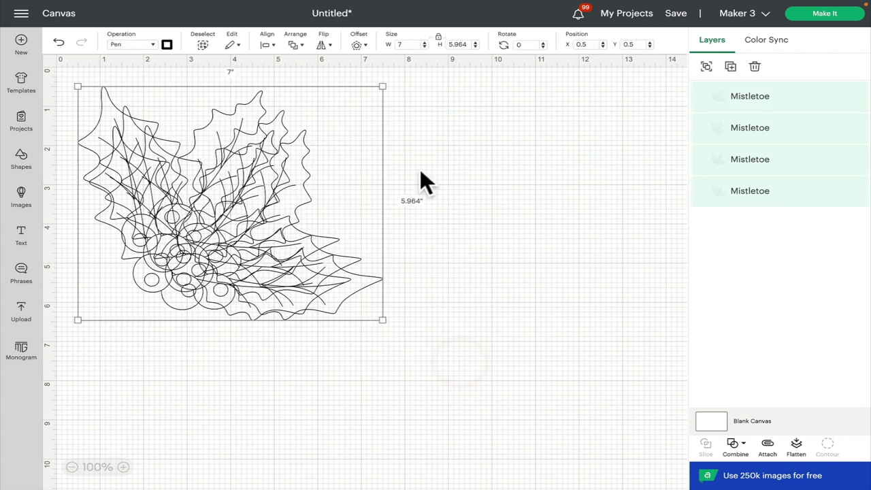
{"action": "left_click", "coordinate": [268, 42]}
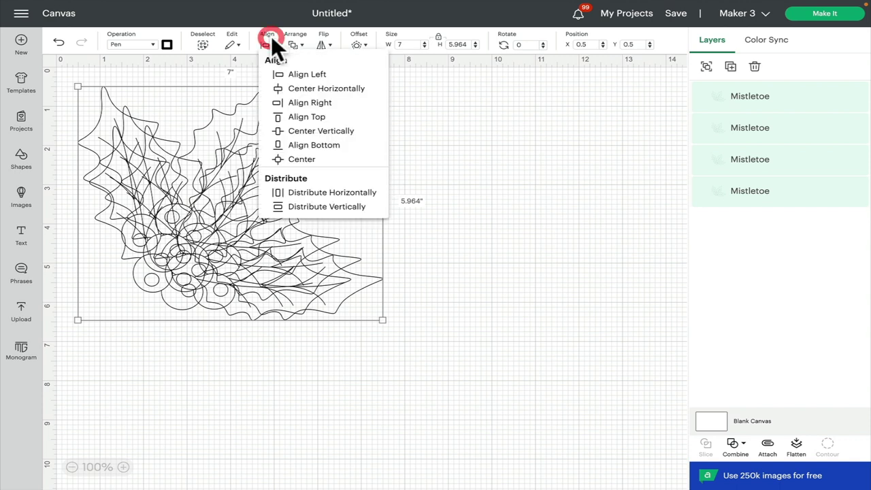
{"action": "left_click", "coordinate": [307, 161]}
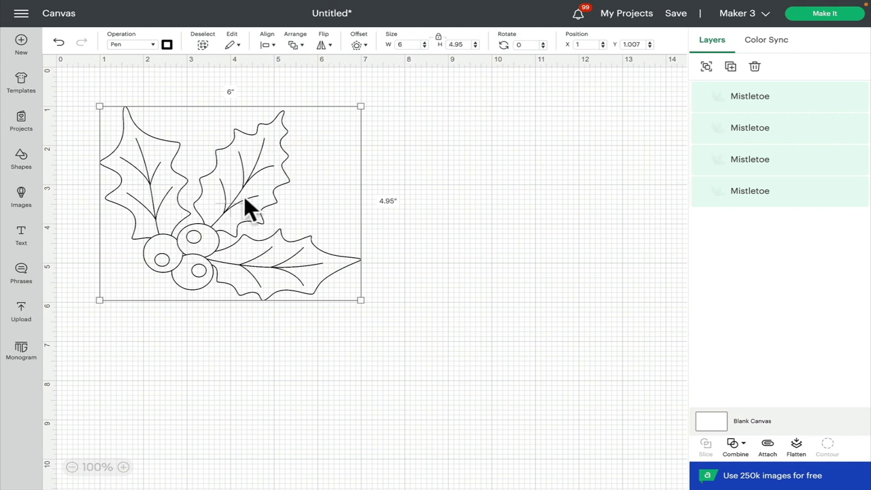
{"action": "left_click", "coordinate": [749, 109]}
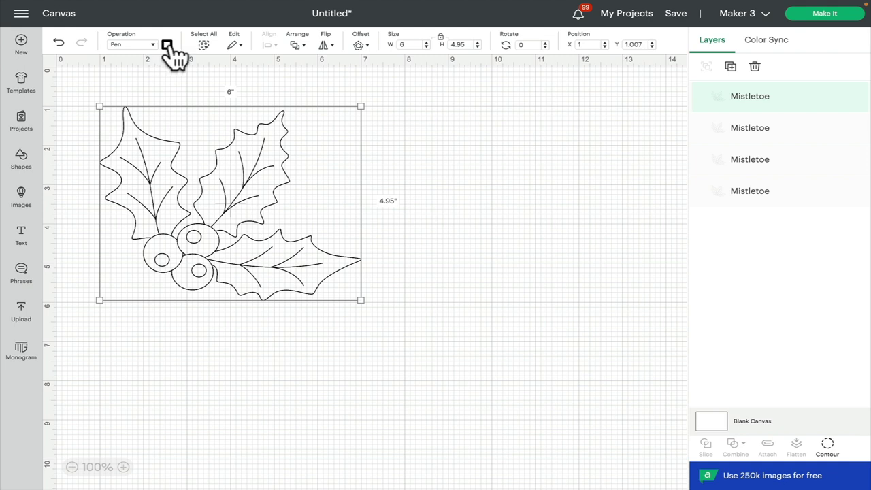
- Set the top Mistletoe layer's pen to G - Gel (0.8mm) in White (Opaque)
{"action": "left_click", "coordinate": [167, 45]}
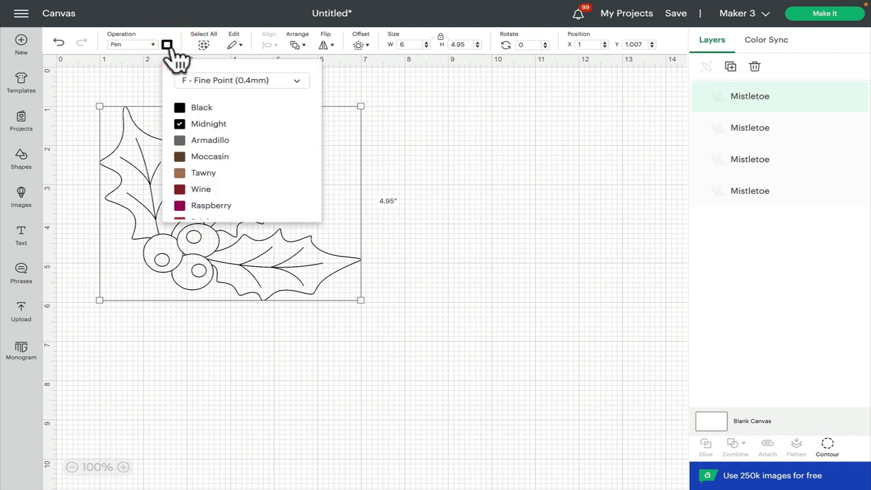
{"action": "left_click", "coordinate": [265, 89]}
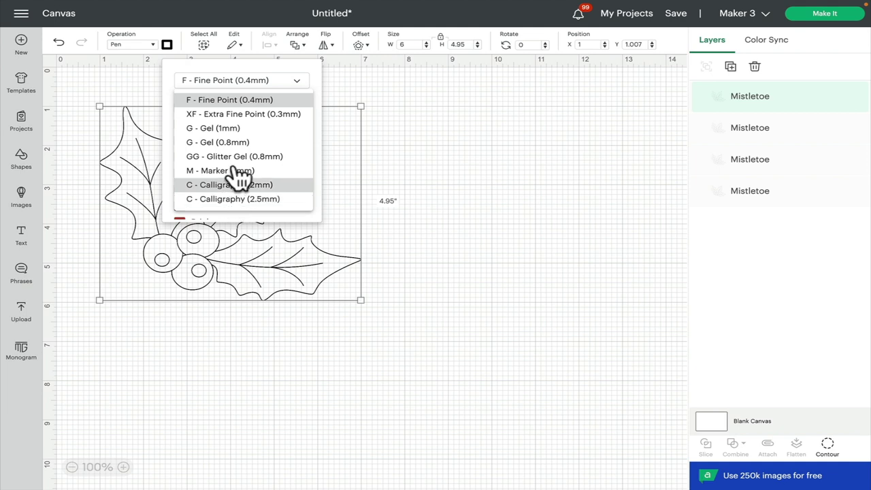
{"action": "left_click", "coordinate": [232, 100]}
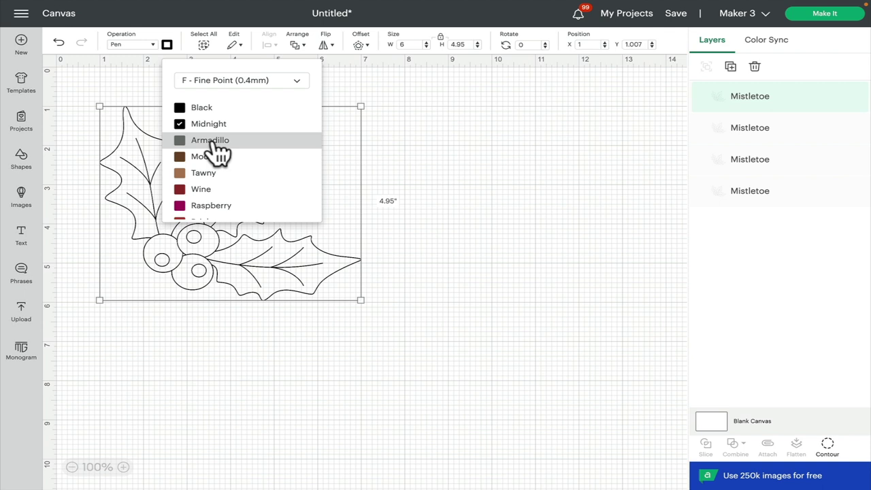
{"action": "left_click", "coordinate": [238, 81]}
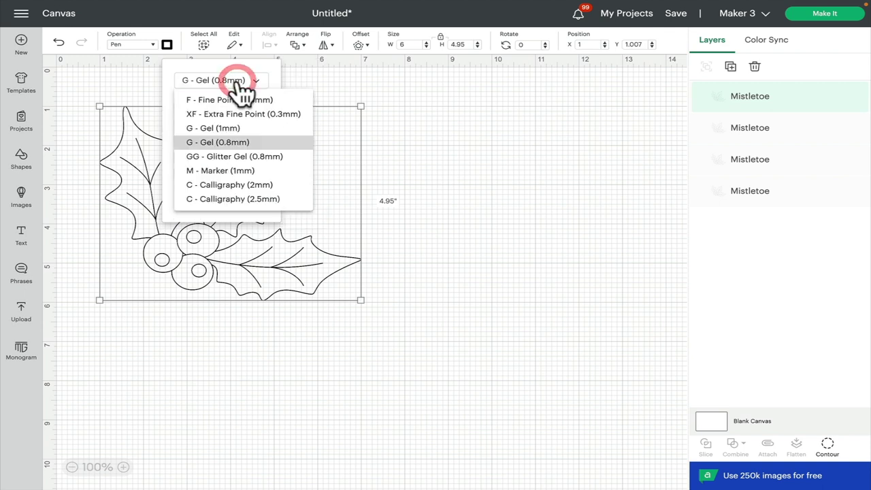
{"action": "left_click", "coordinate": [213, 144]}
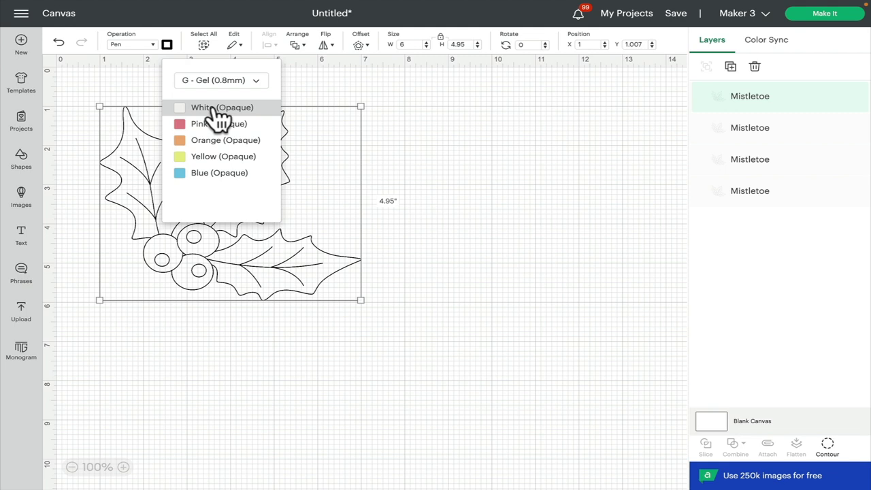
{"action": "left_click", "coordinate": [213, 109]}
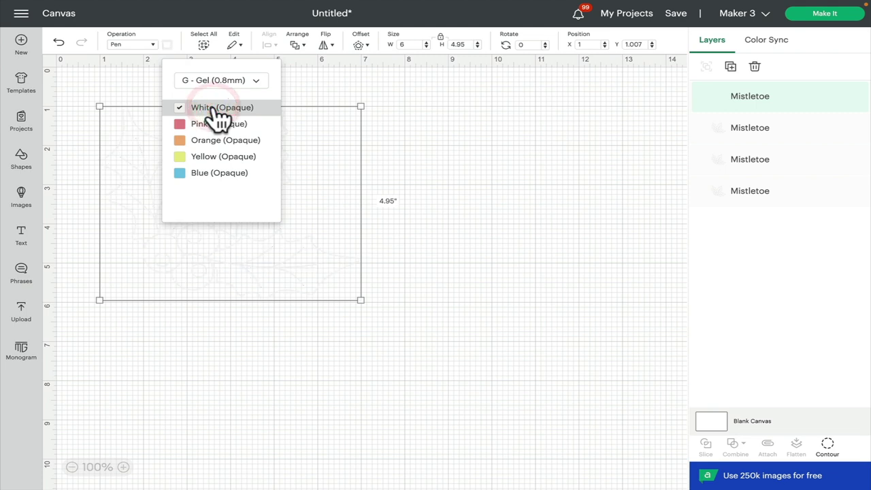
- Set the second Mistletoe layer's pen colour to Dark Green
{"action": "left_click", "coordinate": [167, 45]}
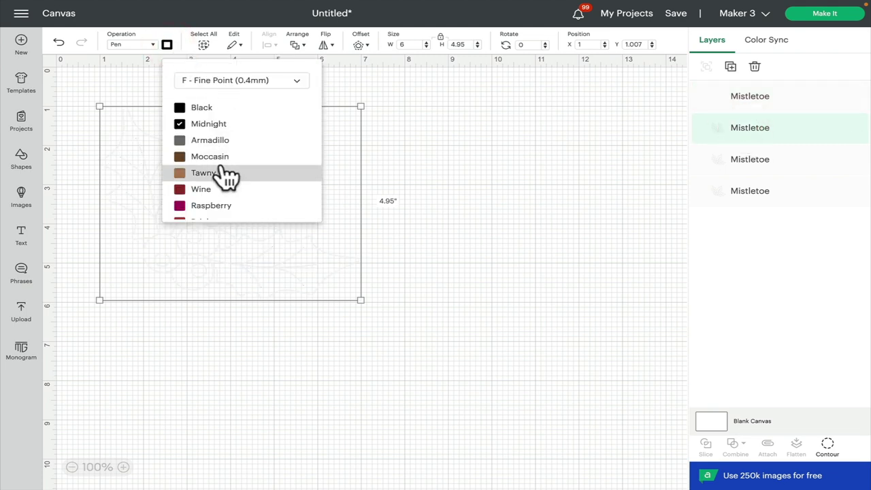
{"action": "scroll", "coordinate": [228, 177], "scroll_direction": "down", "scroll_amount": 3}
{"action": "scroll", "coordinate": [228, 177], "scroll_direction": "down", "scroll_amount": 5}
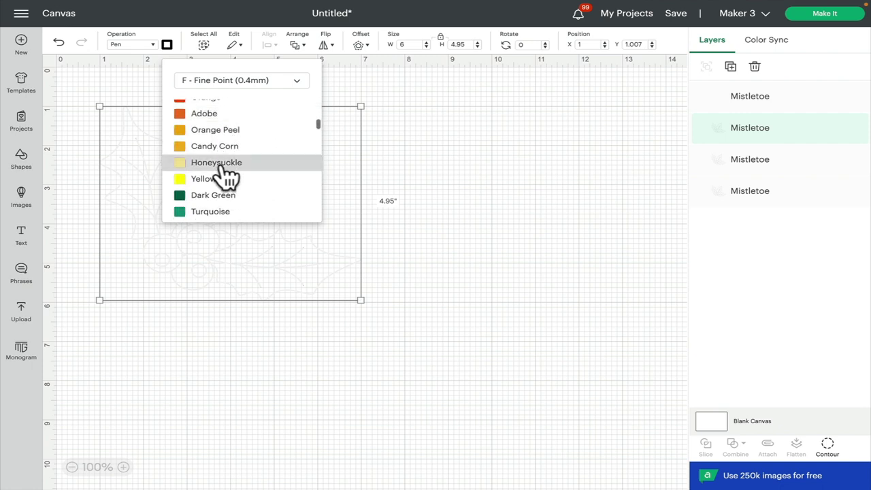
{"action": "left_click", "coordinate": [213, 172]}
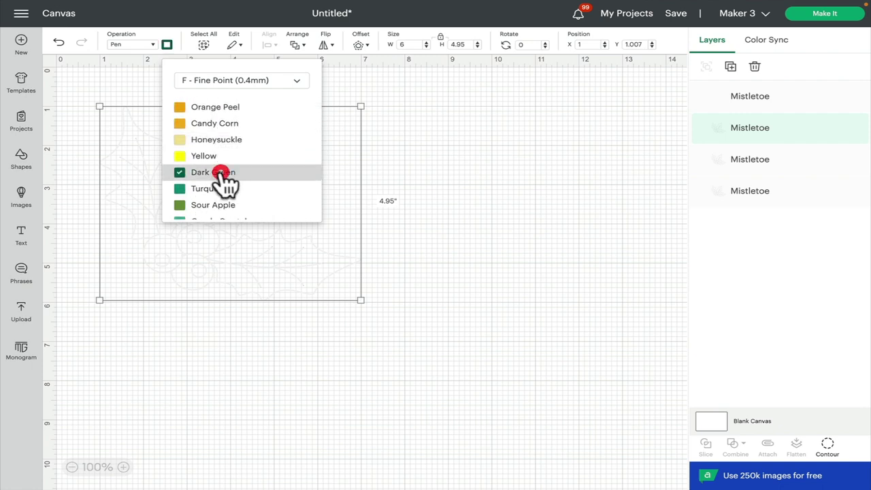
- Set the third Mistletoe layer's pen colour to Green
{"action": "left_click", "coordinate": [748, 170]}
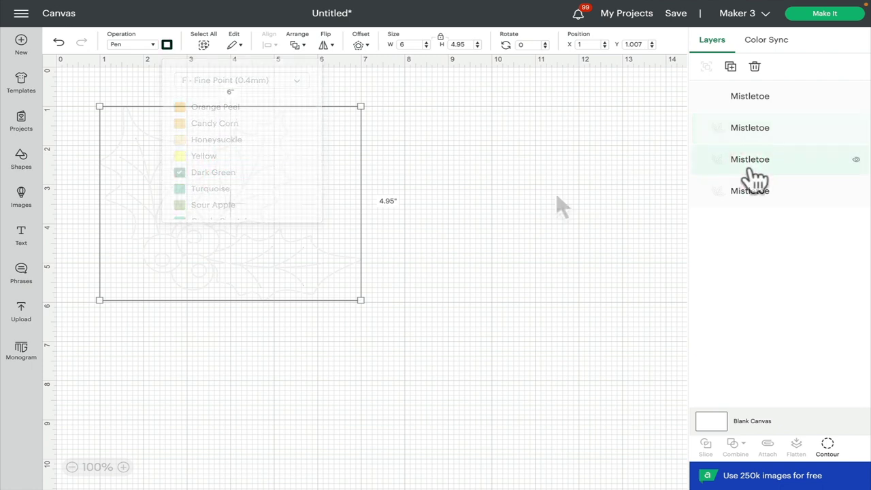
{"action": "left_click", "coordinate": [166, 45]}
{"action": "scroll", "coordinate": [213, 193], "scroll_direction": "down", "scroll_amount": 10}
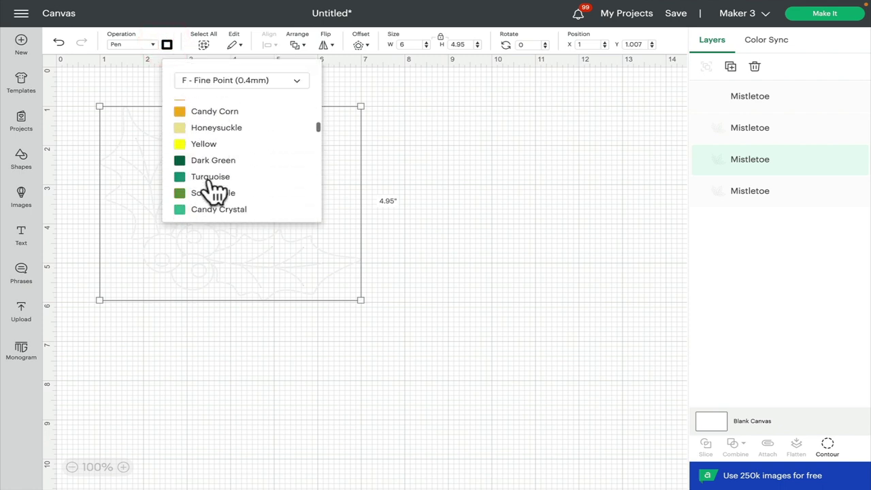
{"action": "left_click", "coordinate": [204, 191]}
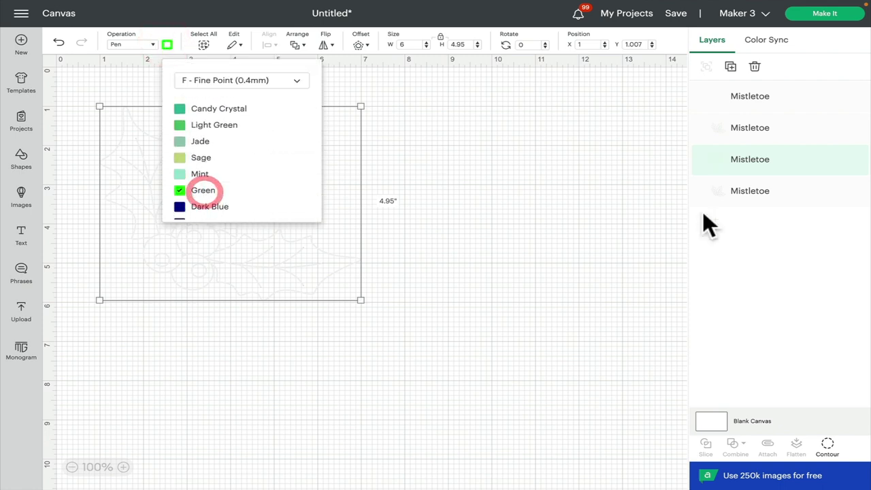
- Set the bottom Mistletoe layer's pen colour to Red
{"action": "left_click", "coordinate": [751, 193]}
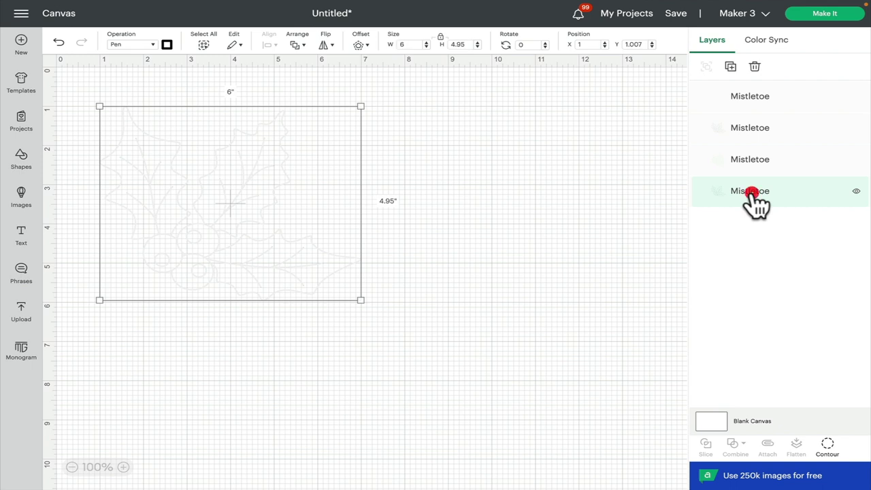
{"action": "left_click", "coordinate": [168, 45]}
{"action": "scroll", "coordinate": [230, 192], "scroll_direction": "down", "scroll_amount": 6}
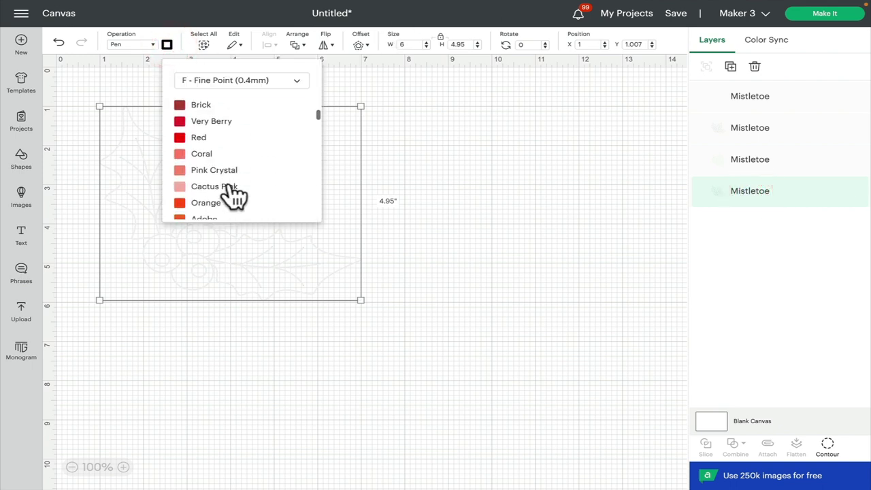
{"action": "scroll", "coordinate": [231, 193], "scroll_direction": "up", "scroll_amount": 2}
{"action": "scroll", "coordinate": [235, 195], "scroll_direction": "up", "scroll_amount": 1}
{"action": "left_click", "coordinate": [204, 150]}
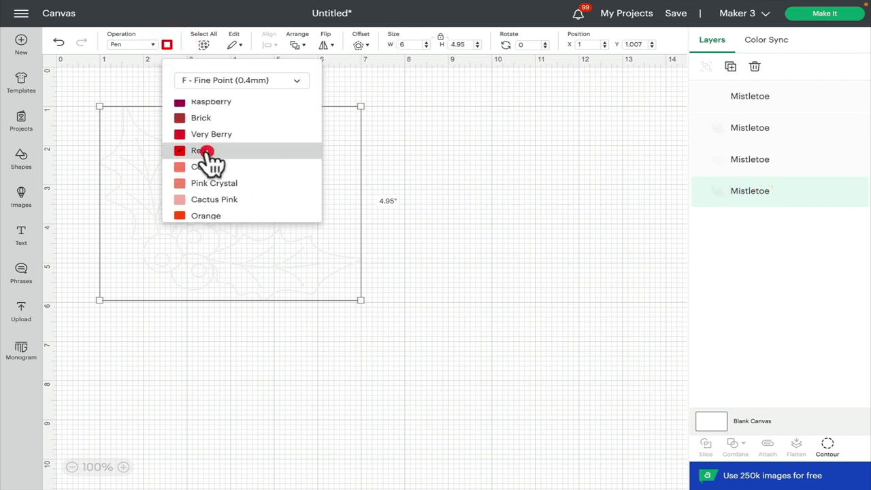
{"action": "left_click", "coordinate": [793, 98]}
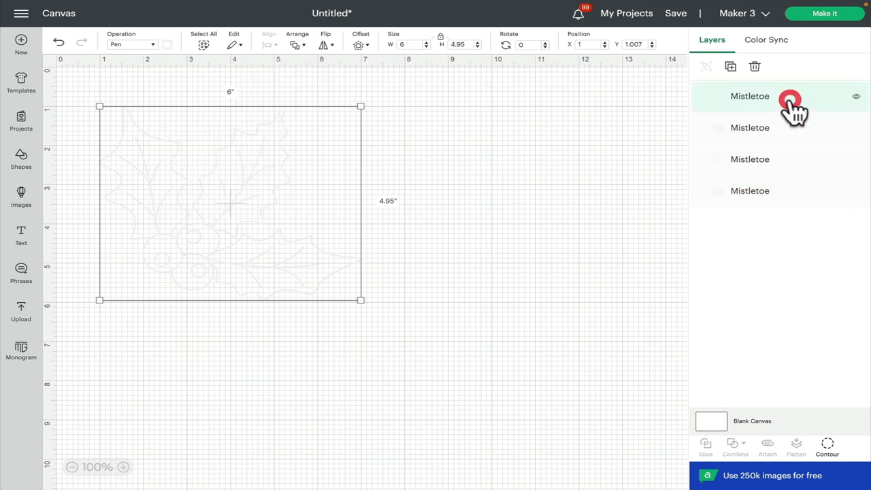
{"action": "left_click", "coordinate": [856, 96]}
{"action": "left_click", "coordinate": [856, 128]}
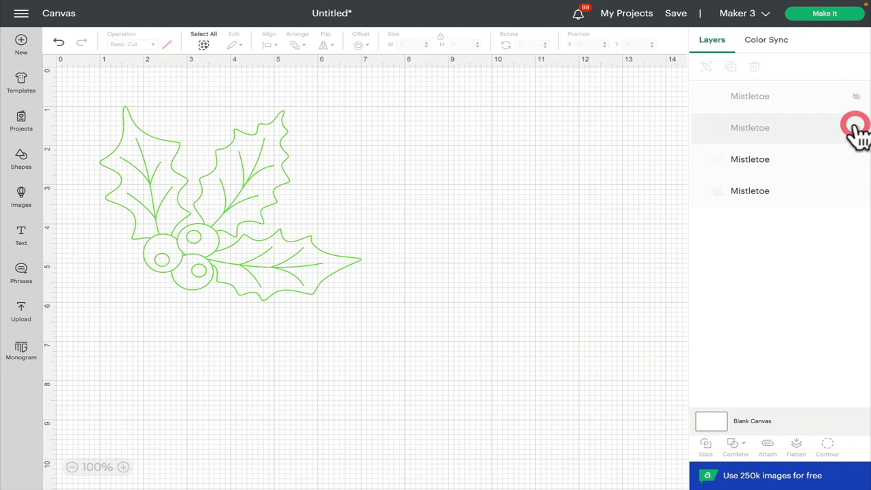
{"action": "left_click", "coordinate": [857, 159]}
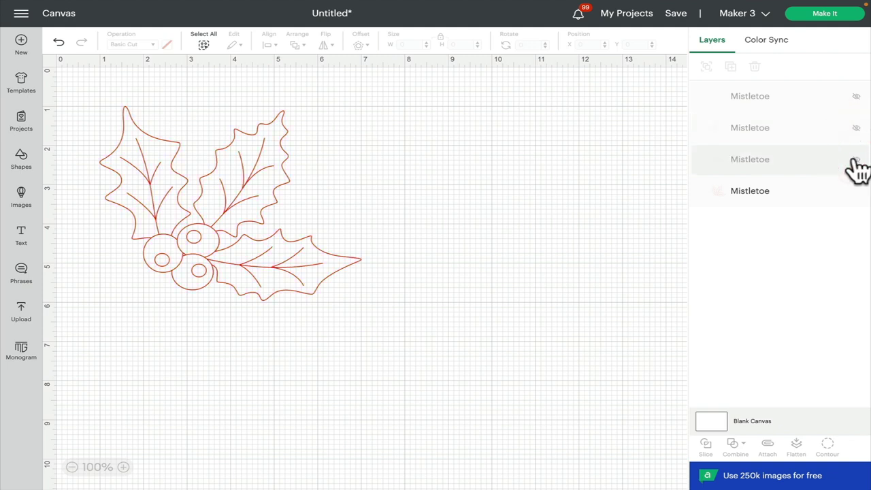
{"action": "left_click", "coordinate": [855, 161]}
{"action": "left_click", "coordinate": [856, 97]}
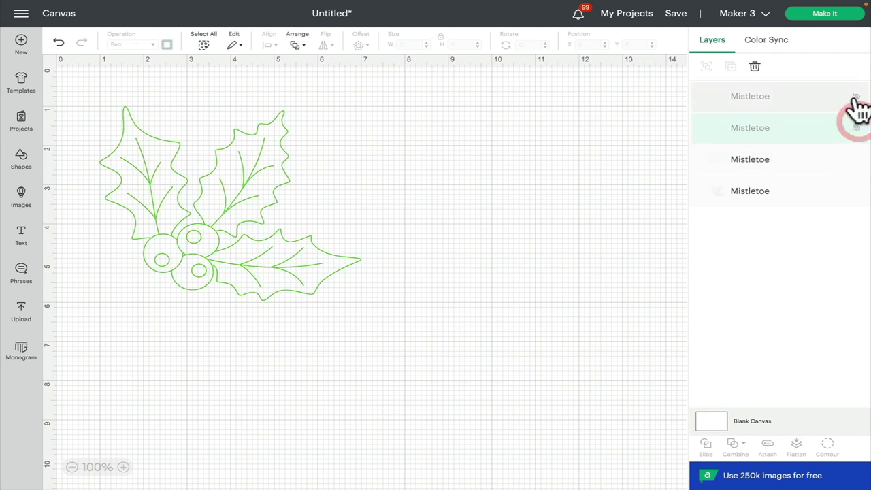
{"action": "left_click", "coordinate": [774, 98]}
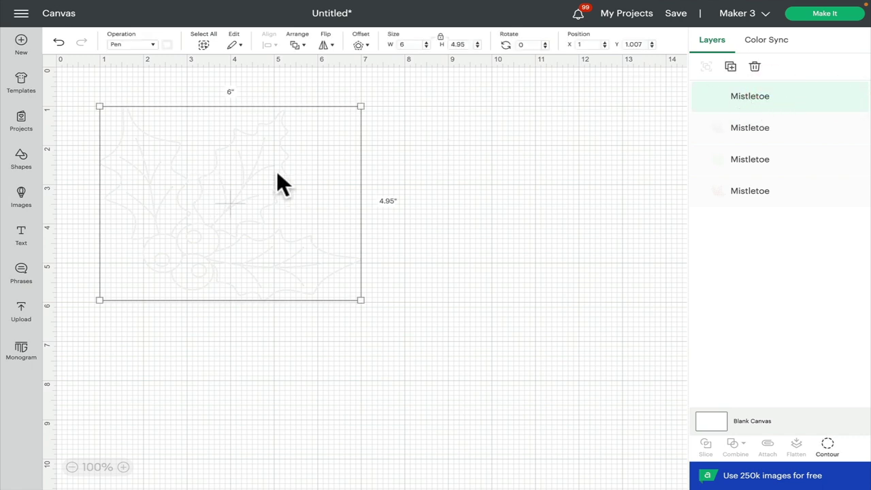
{"action": "left_click", "coordinate": [828, 446]}
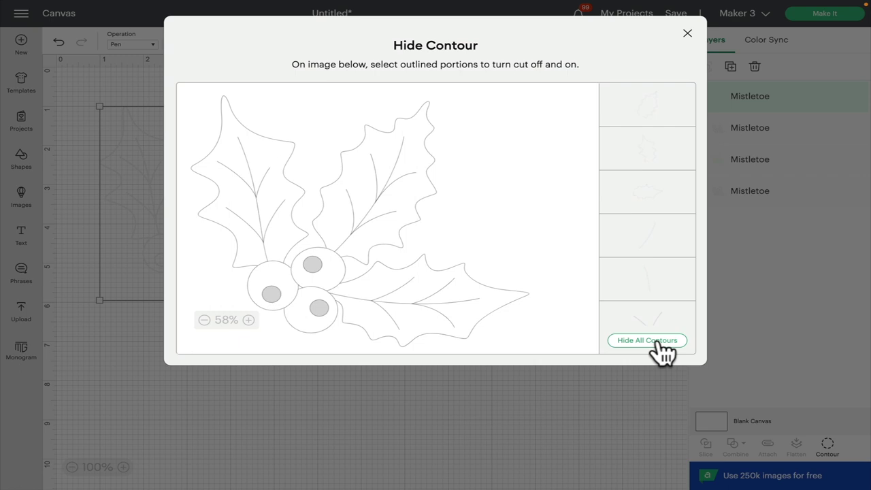
- Hide all white-layer contours except the berry highlight circles, then hide that layer
{"action": "left_click", "coordinate": [660, 347]}
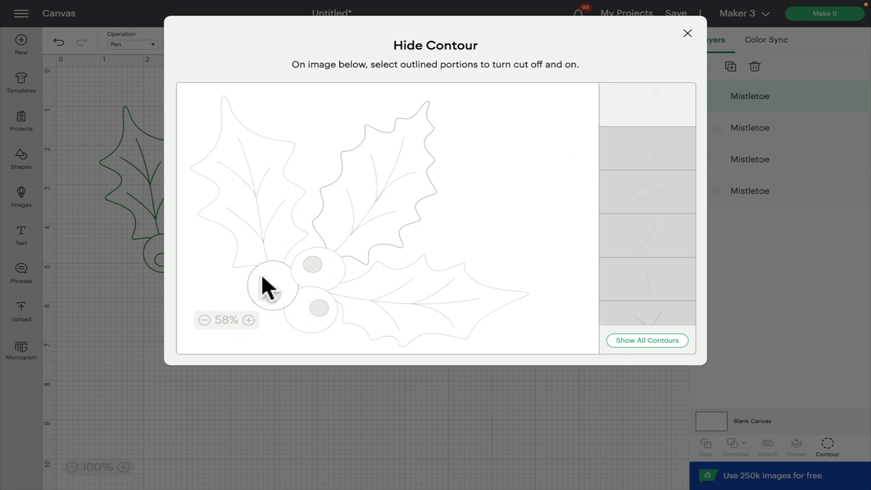
{"action": "left_click", "coordinate": [315, 269]}
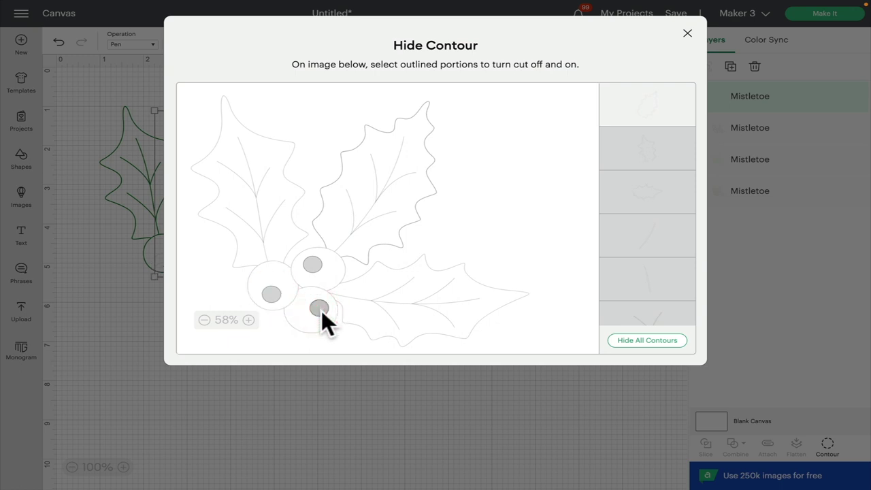
{"action": "left_click", "coordinate": [667, 99]}
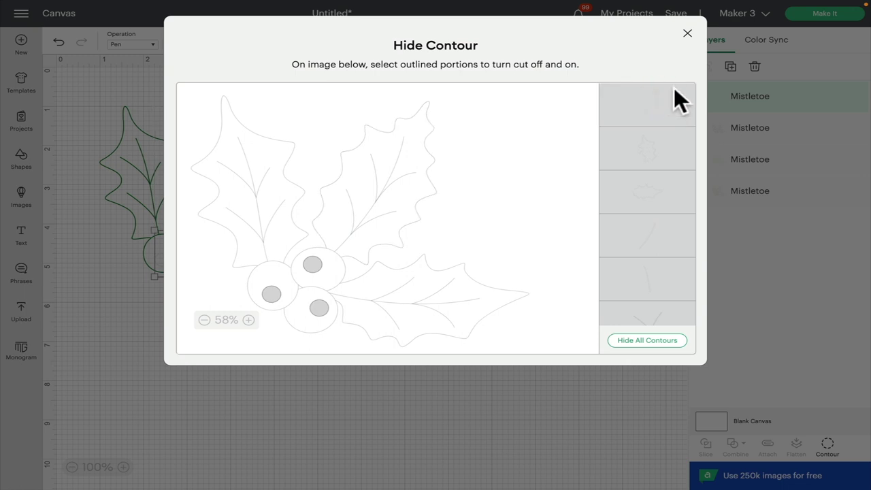
{"action": "left_click", "coordinate": [689, 34]}
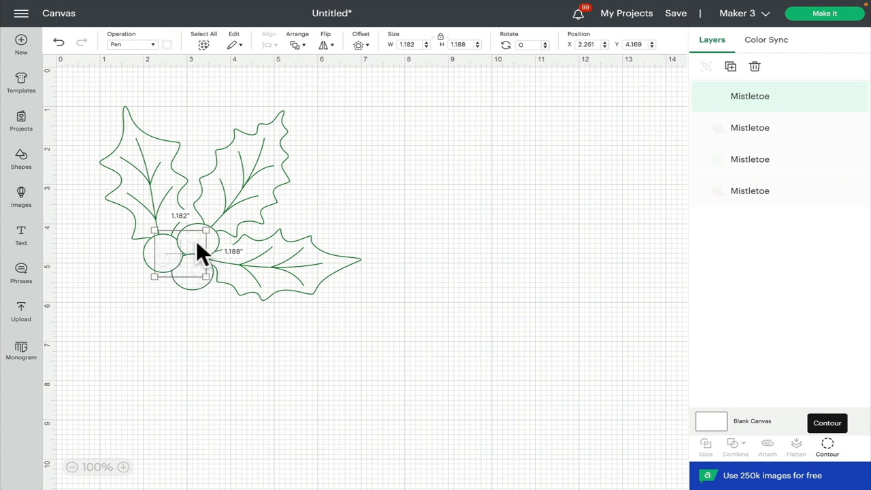
{"action": "left_click", "coordinate": [859, 96]}
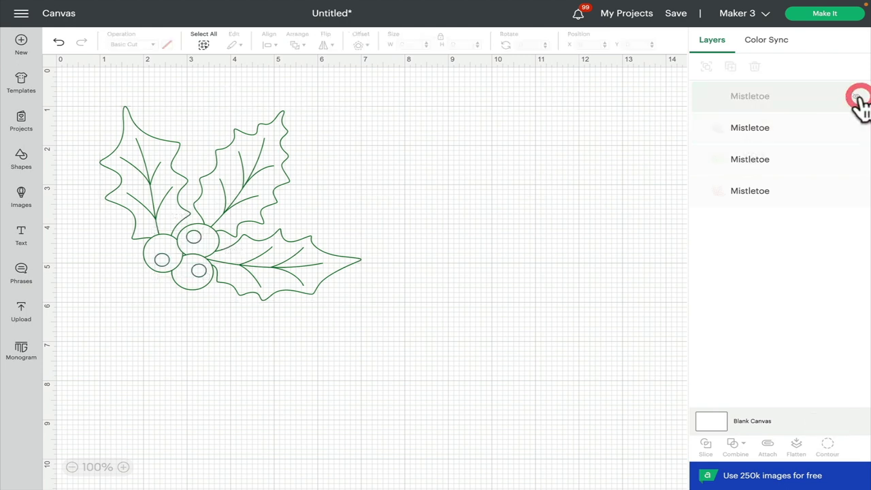
- Toggle layer visibility to inspect the light green layer, then select the dark green layer
{"action": "left_click", "coordinate": [857, 128]}
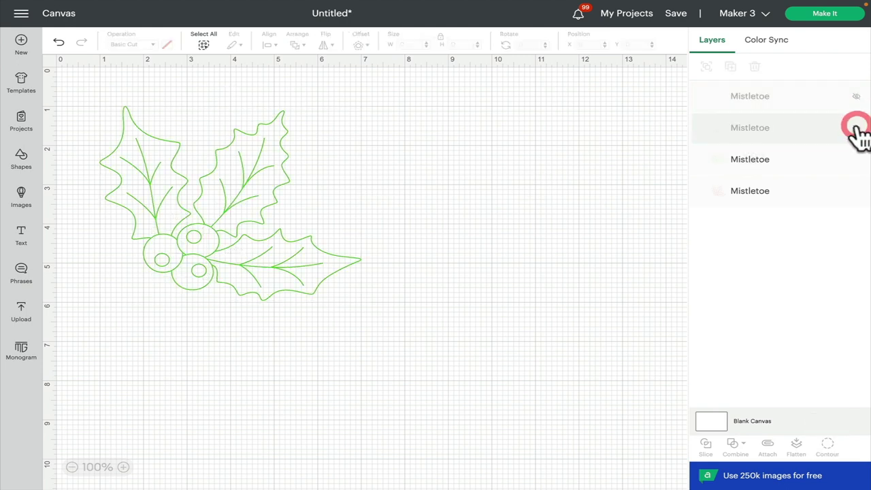
{"action": "left_click", "coordinate": [853, 157]}
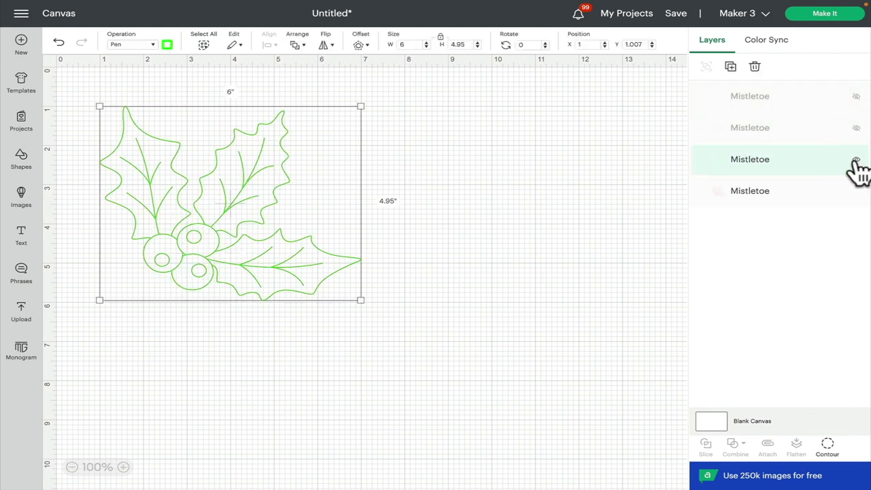
{"action": "left_click", "coordinate": [856, 162]}
{"action": "left_click", "coordinate": [856, 162]}
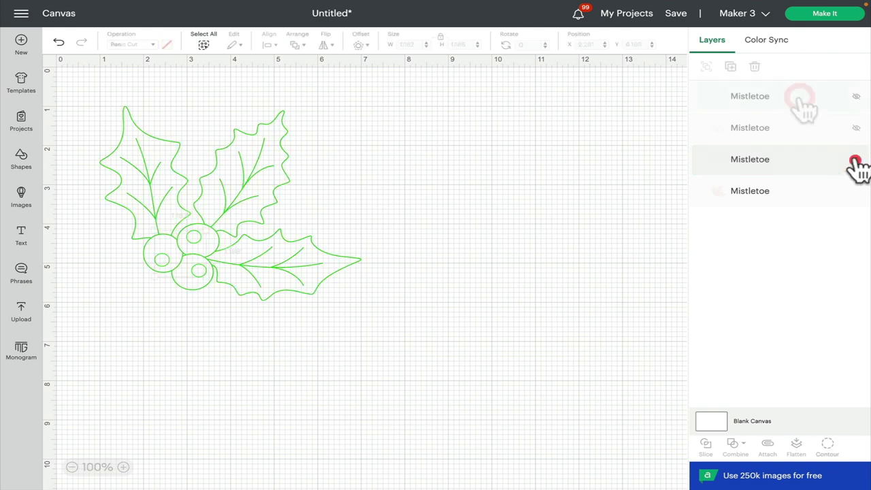
{"action": "left_click", "coordinate": [766, 136]}
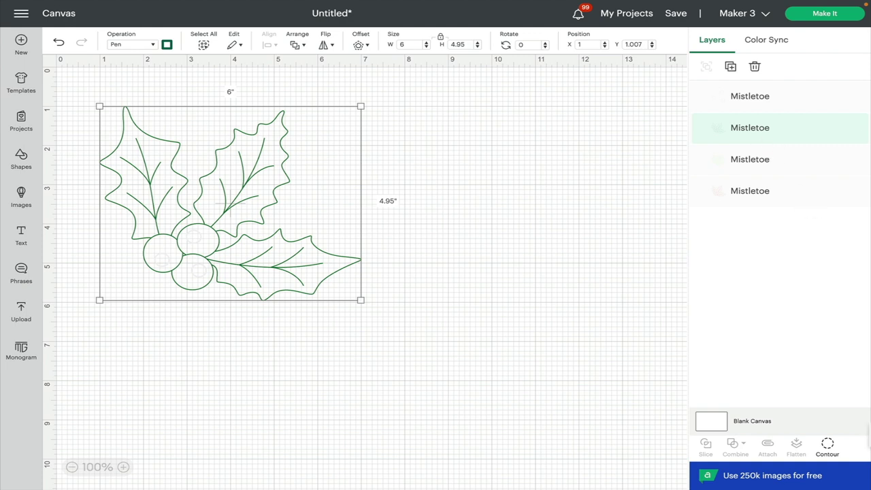
- Hide all dark green contours except the three leaf outlines
{"action": "left_click", "coordinate": [828, 446]}
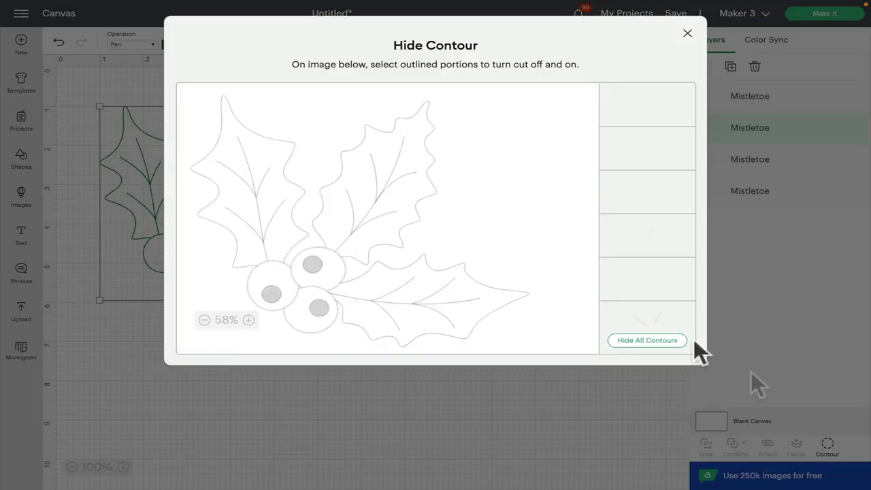
{"action": "left_click", "coordinate": [633, 342]}
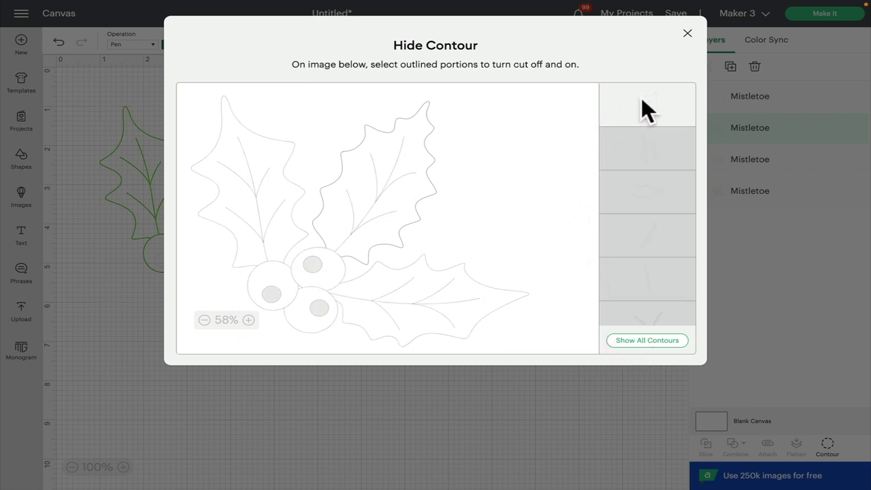
{"action": "left_click", "coordinate": [234, 96]}
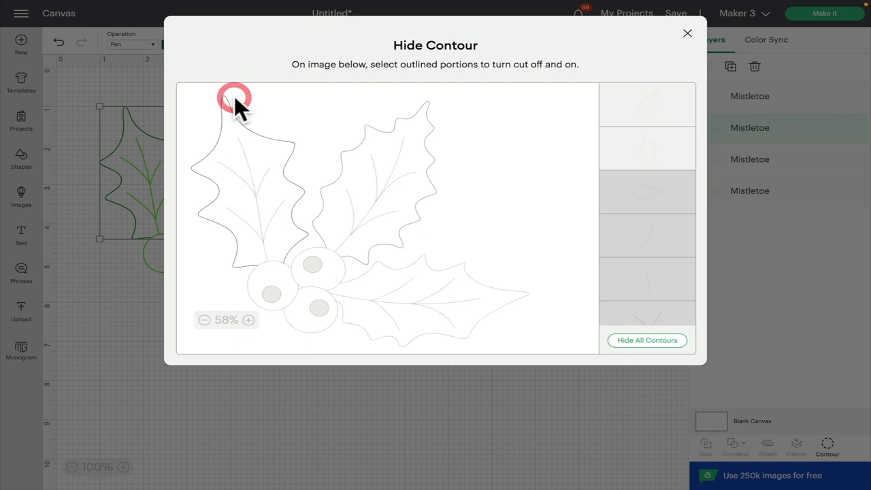
{"action": "left_click", "coordinate": [525, 289]}
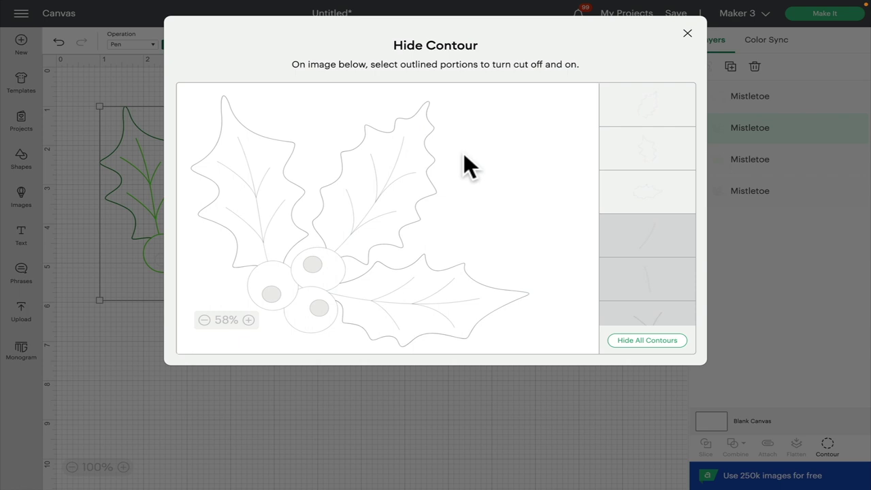
{"action": "left_click", "coordinate": [688, 34]}
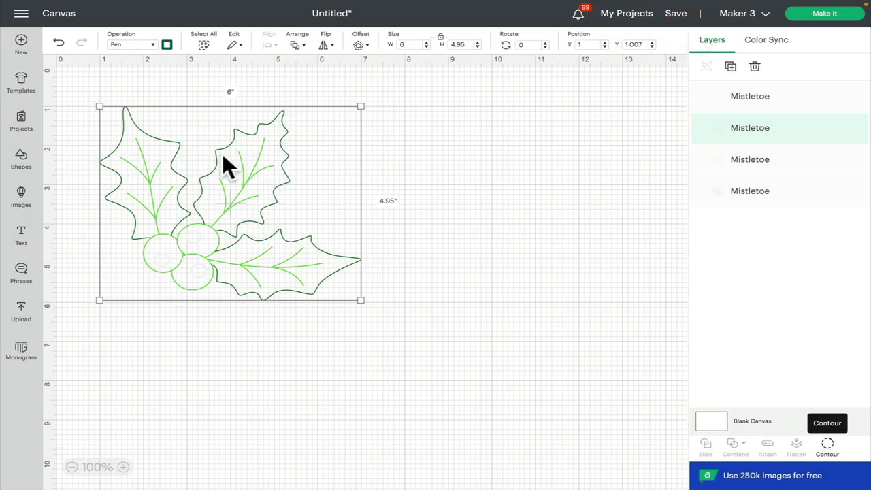
- Hide the light green layer's leaf outlines and berry contours, leaving only the veins
{"action": "left_click", "coordinate": [751, 171]}
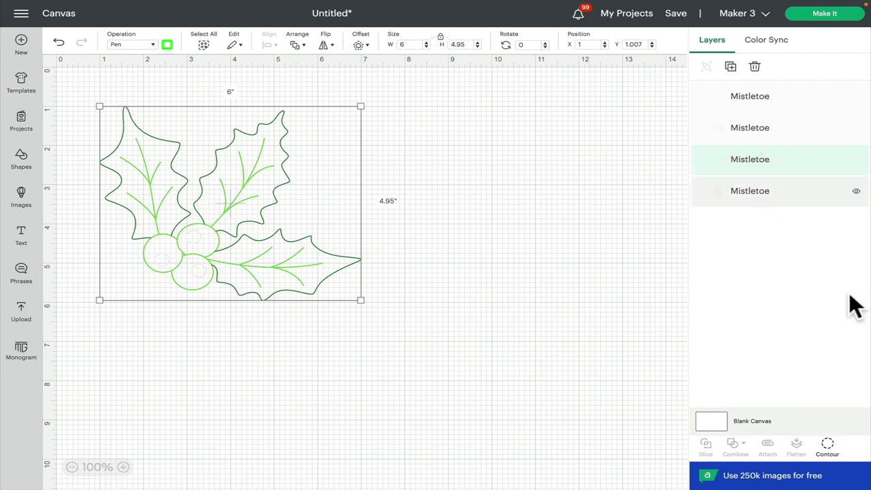
{"action": "left_click", "coordinate": [828, 446]}
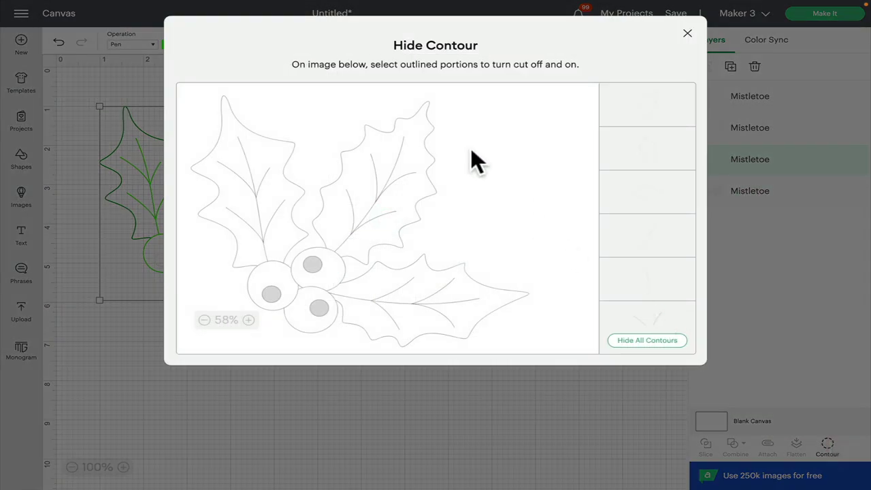
{"action": "left_click", "coordinate": [432, 105]}
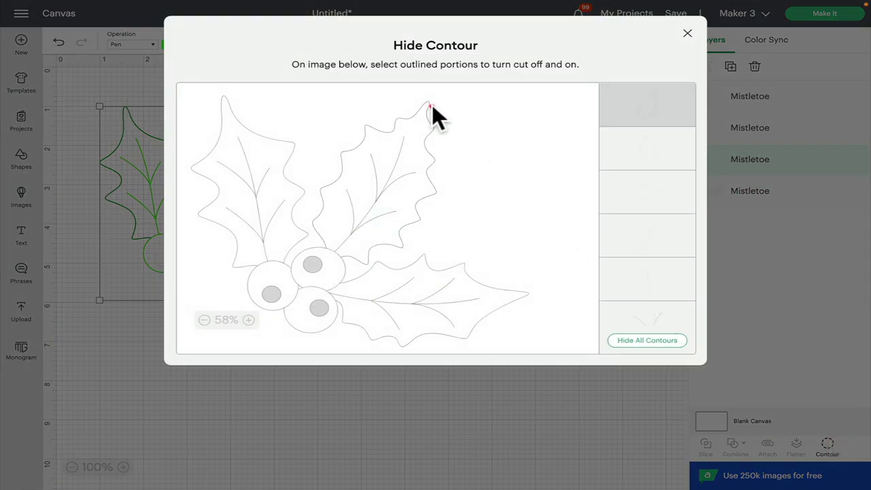
{"action": "left_click", "coordinate": [225, 98]}
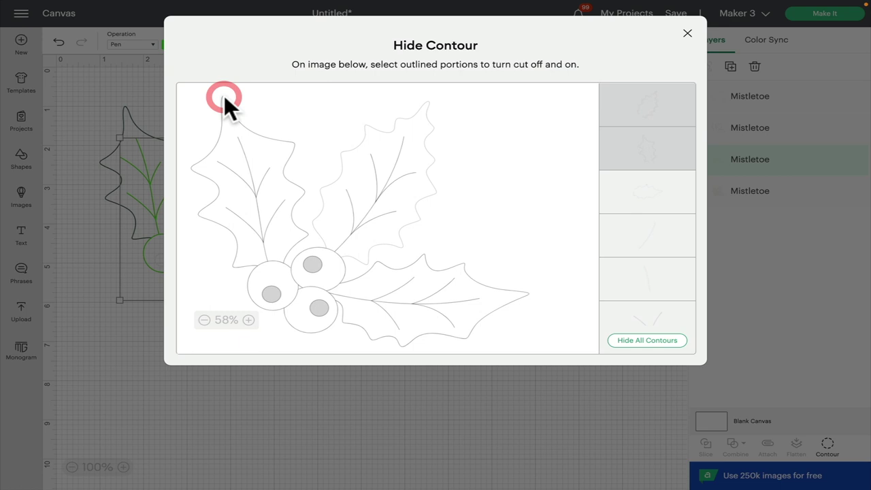
{"action": "left_click", "coordinate": [245, 290]}
{"action": "left_click", "coordinate": [272, 291]}
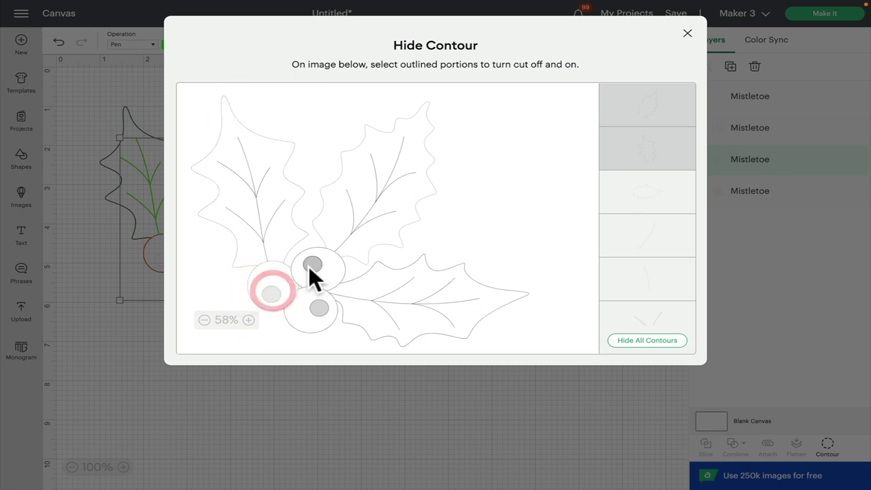
{"action": "left_click", "coordinate": [311, 267]}
{"action": "left_click", "coordinate": [343, 269]}
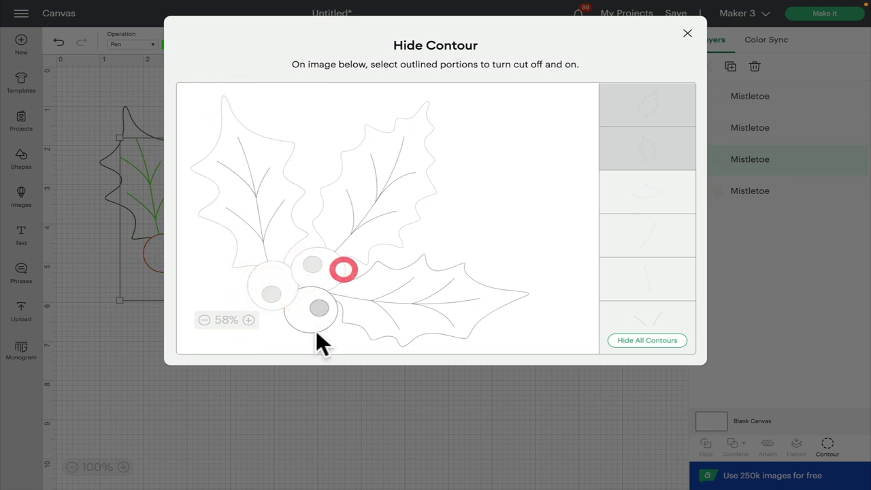
{"action": "left_click", "coordinate": [315, 331]}
{"action": "left_click", "coordinate": [318, 308]}
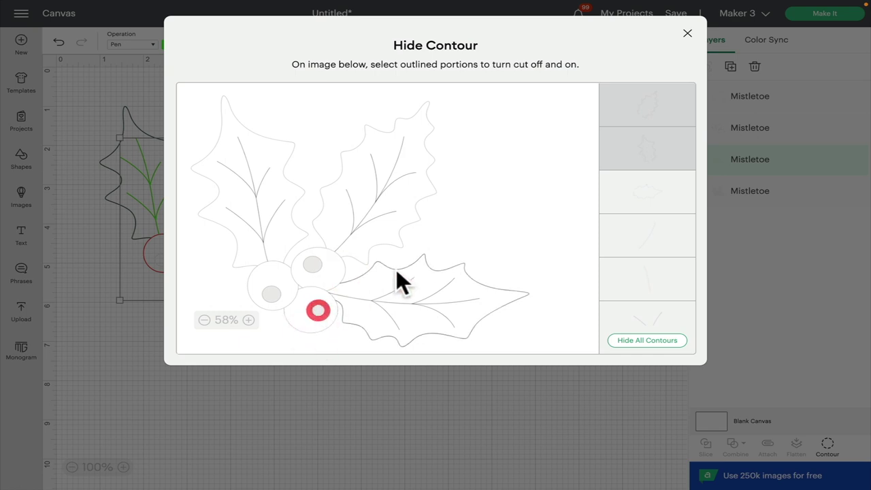
{"action": "left_click", "coordinate": [440, 265]}
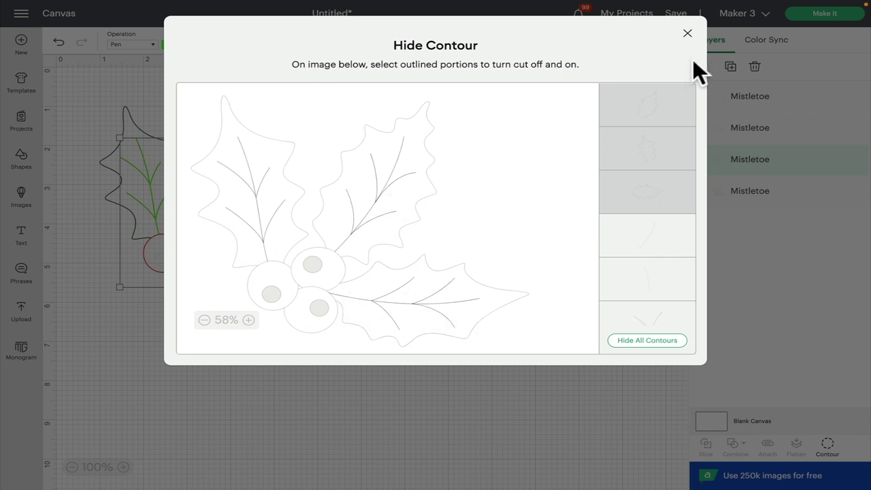
{"action": "left_click", "coordinate": [689, 33]}
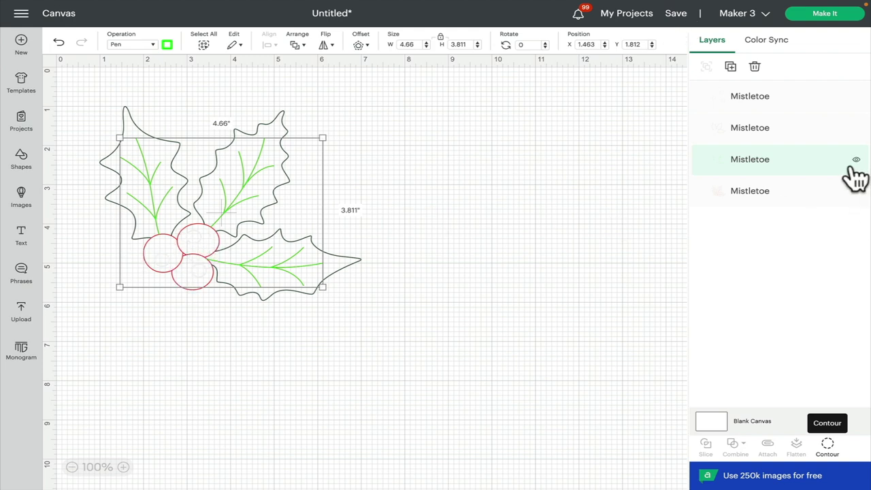
{"action": "left_click", "coordinate": [856, 159]}
{"action": "left_click", "coordinate": [858, 133]}
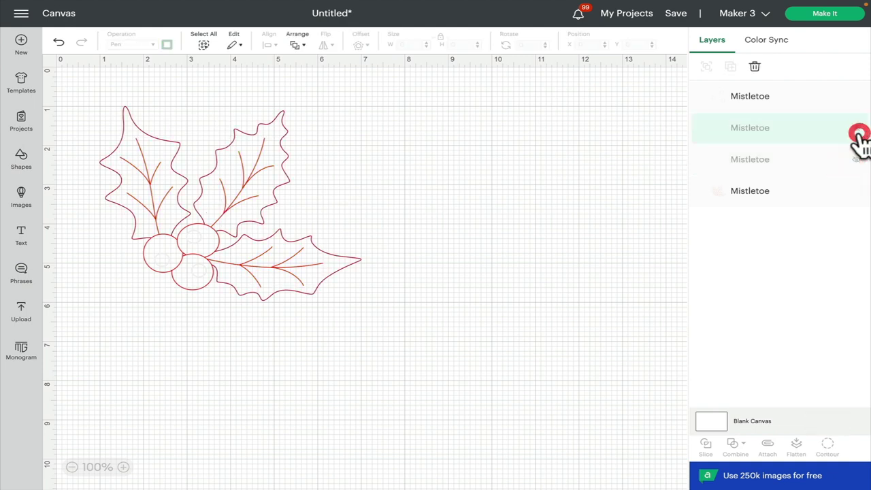
{"action": "left_click", "coordinate": [856, 97]}
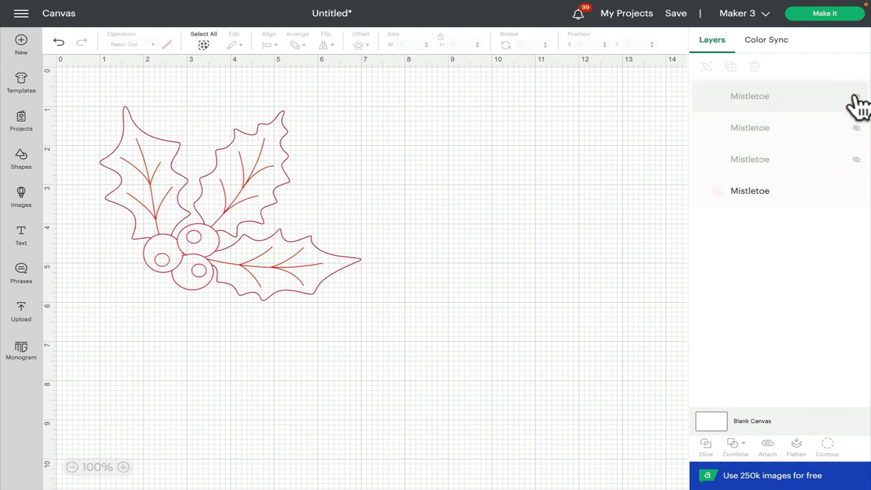
{"action": "left_click", "coordinate": [855, 97]}
{"action": "left_click", "coordinate": [854, 129]}
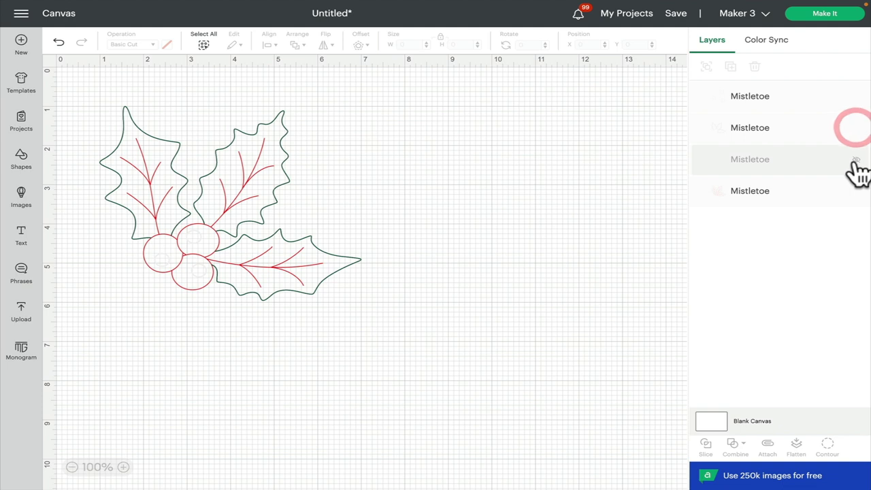
{"action": "left_click", "coordinate": [855, 160]}
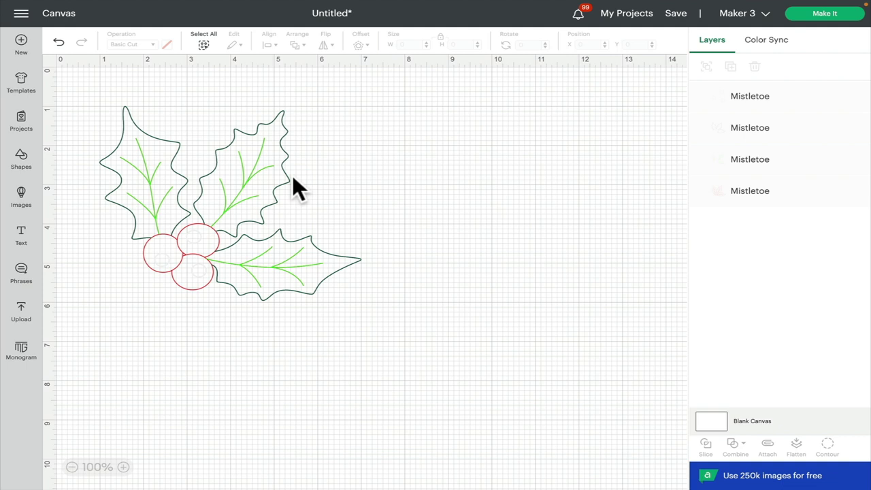
- Hide all red-layer contours, keeping only the three berry outlines visible
{"action": "left_click", "coordinate": [761, 196]}
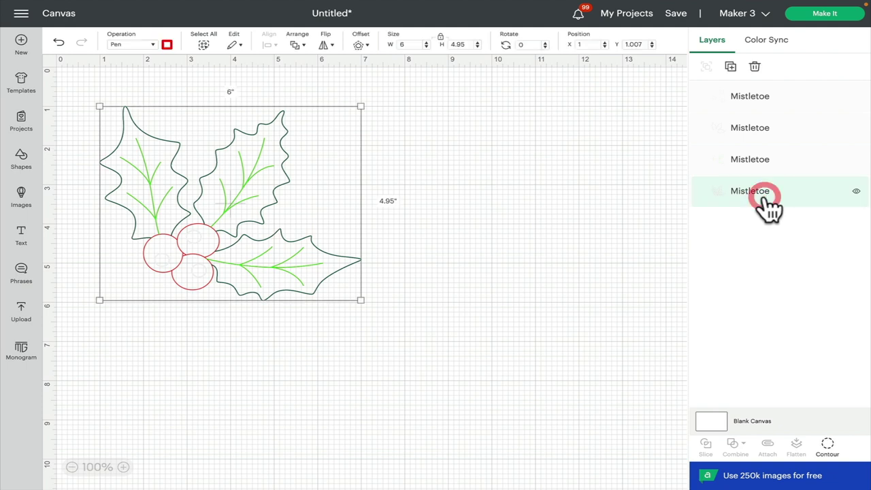
{"action": "left_click", "coordinate": [827, 446]}
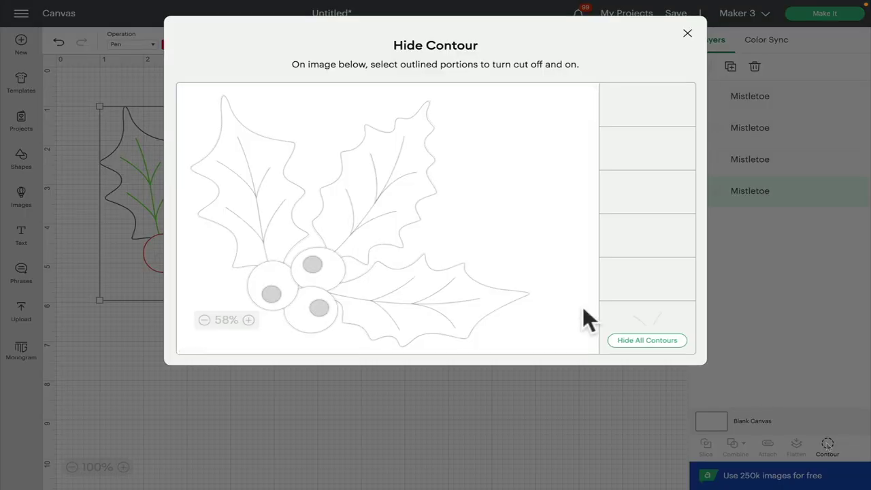
{"action": "left_click", "coordinate": [642, 341]}
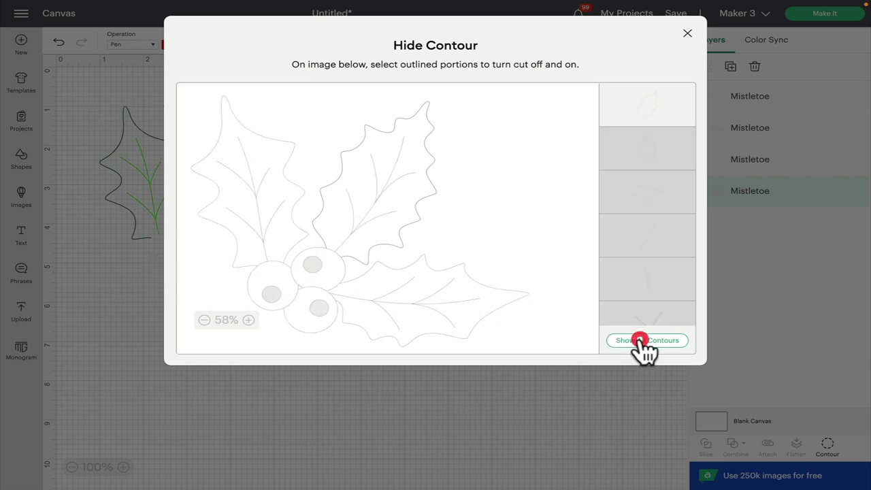
{"action": "left_click", "coordinate": [300, 251]}
{"action": "left_click", "coordinate": [245, 276]}
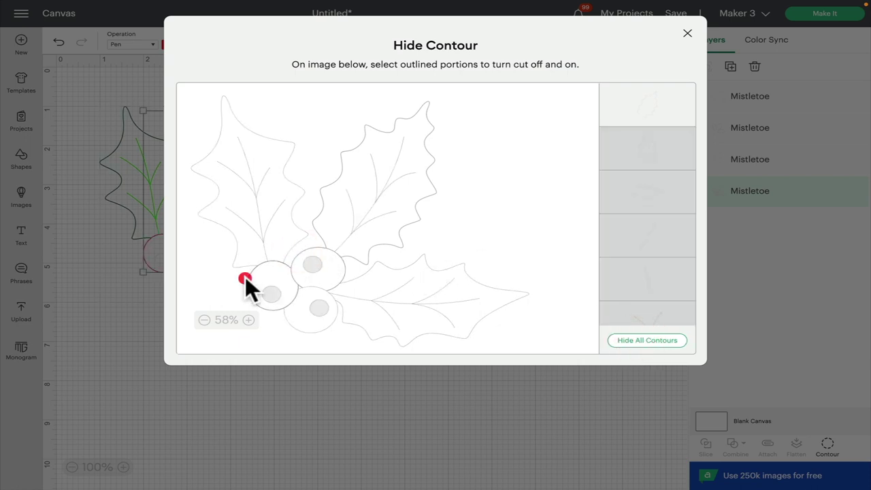
{"action": "left_click", "coordinate": [315, 333]}
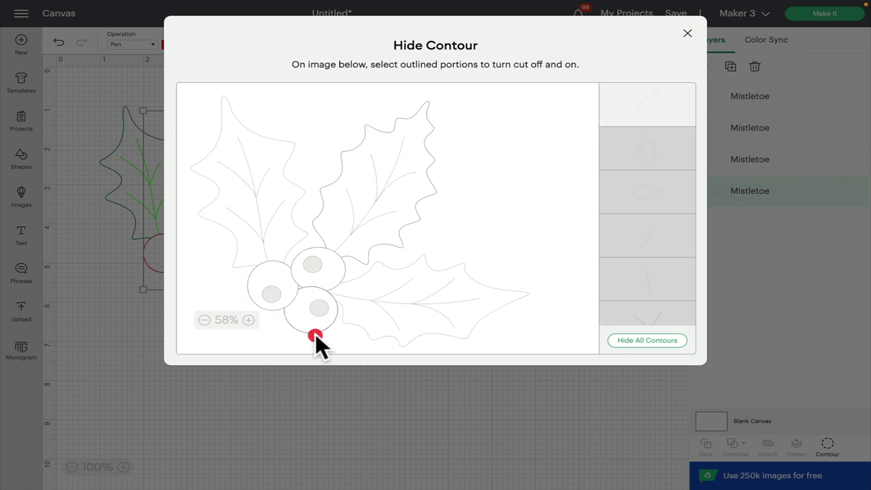
{"action": "left_click", "coordinate": [645, 95]}
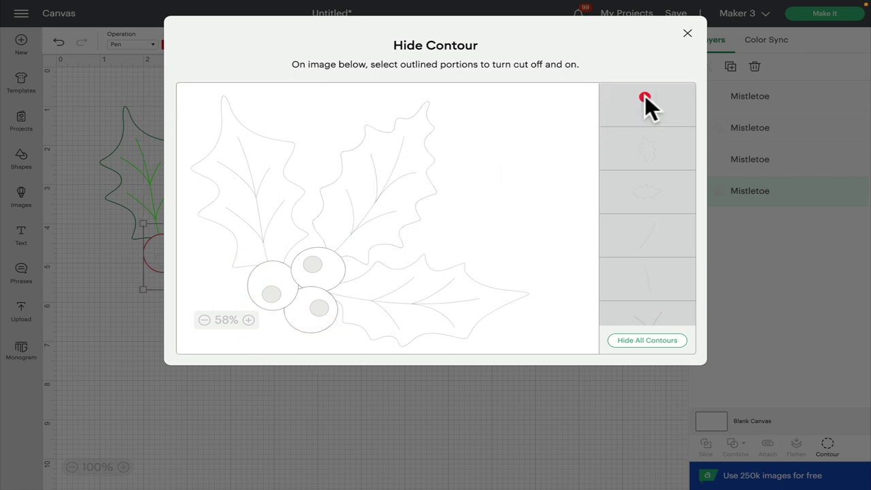
{"action": "left_click", "coordinate": [687, 34]}
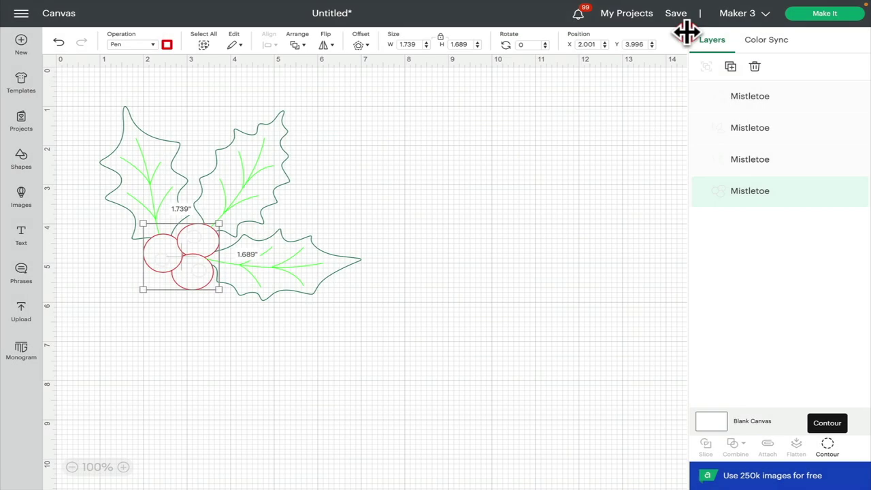
- Temporarily hide the other Mistletoe layers to check the berries, then show all four again
{"action": "left_click", "coordinate": [575, 208]}
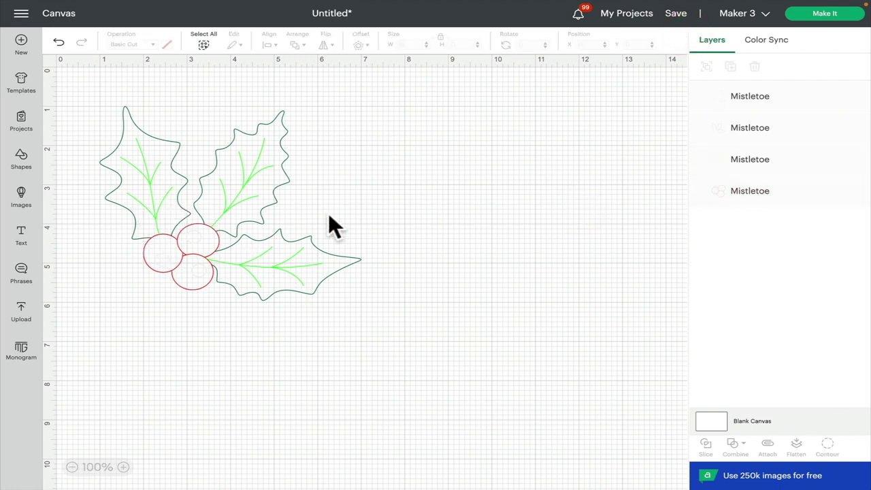
{"action": "mouse_move", "coordinate": [836, 109]}
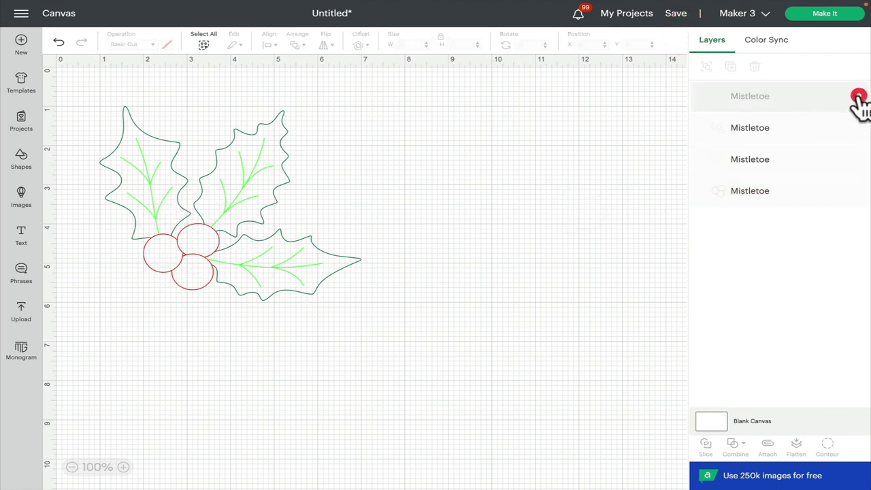
{"action": "left_click", "coordinate": [858, 97]}
{"action": "left_click", "coordinate": [857, 128]}
{"action": "left_click", "coordinate": [855, 160]}
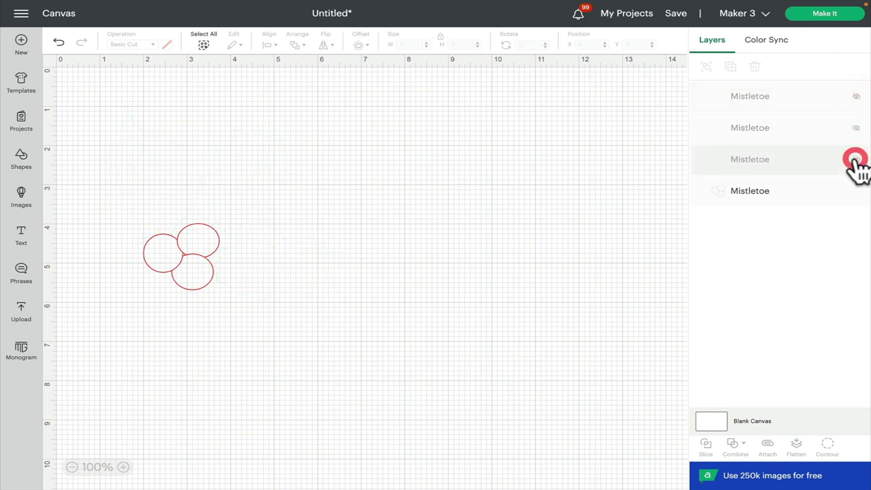
{"action": "left_click", "coordinate": [855, 160]}
{"action": "left_click", "coordinate": [856, 129]}
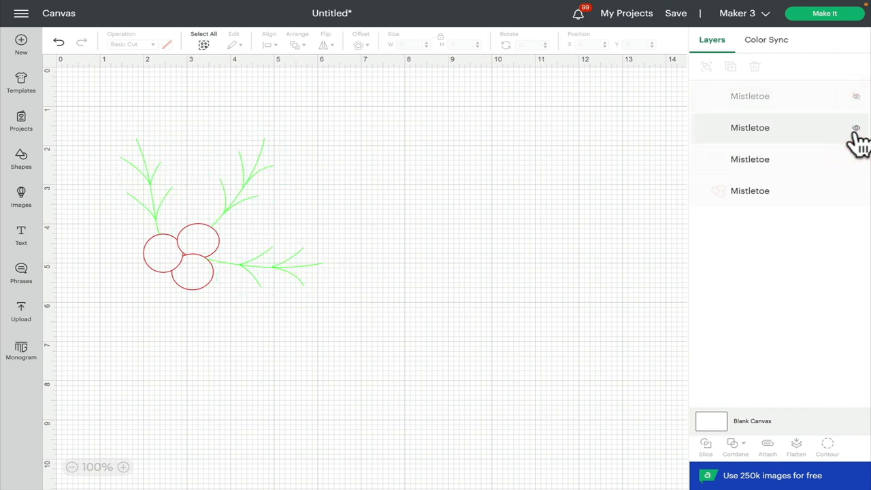
{"action": "left_click", "coordinate": [857, 97]}
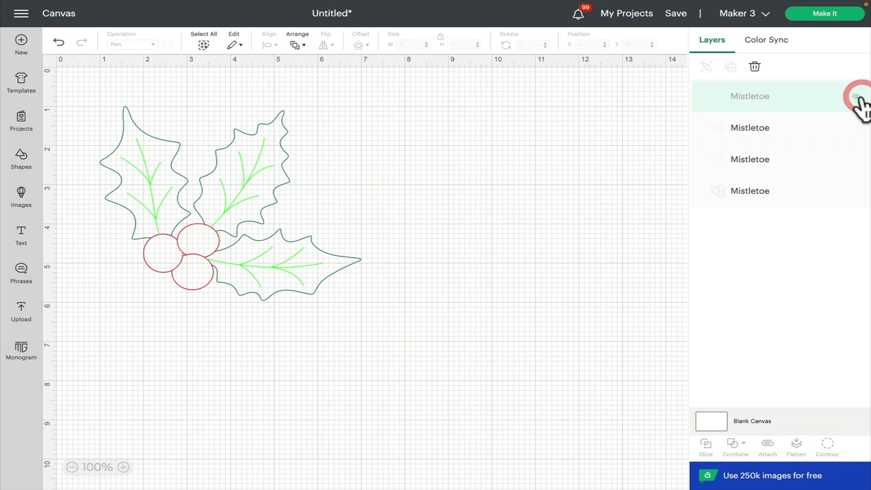
{"action": "left_click", "coordinate": [508, 214]}
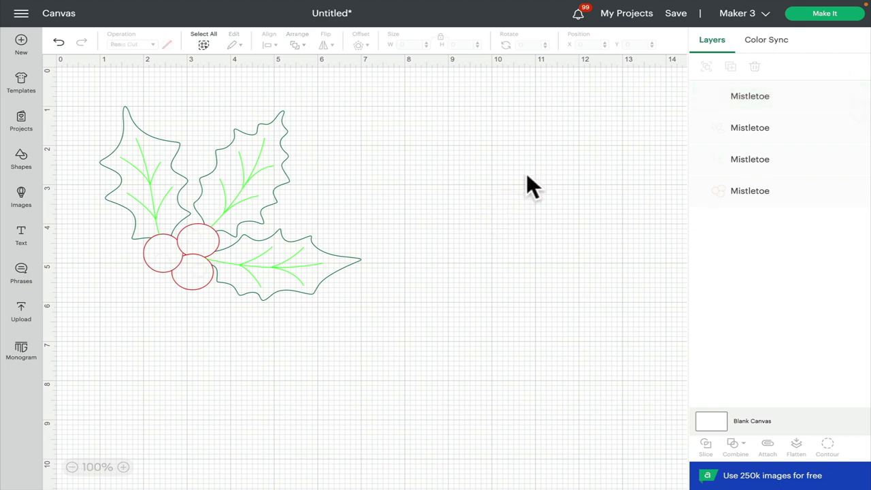
{"action": "left_click", "coordinate": [824, 14]}
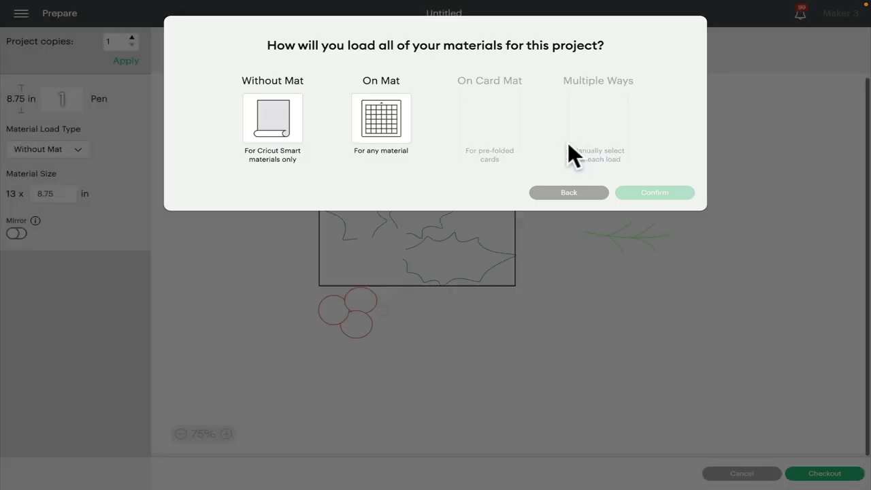
{"action": "left_click", "coordinate": [384, 114]}
{"action": "left_click", "coordinate": [663, 234]}
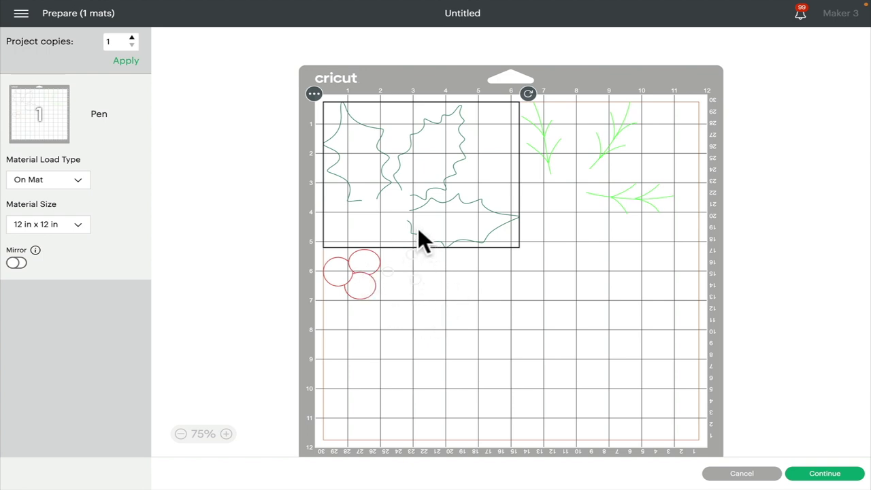
{"action": "left_click", "coordinate": [613, 144]}
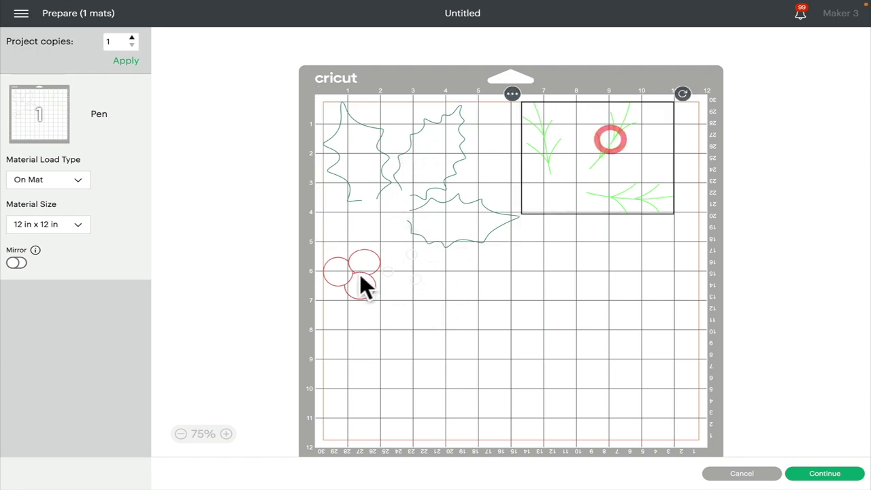
{"action": "left_click_drag", "start_coordinate": [357, 274], "coordinate": [404, 276]}
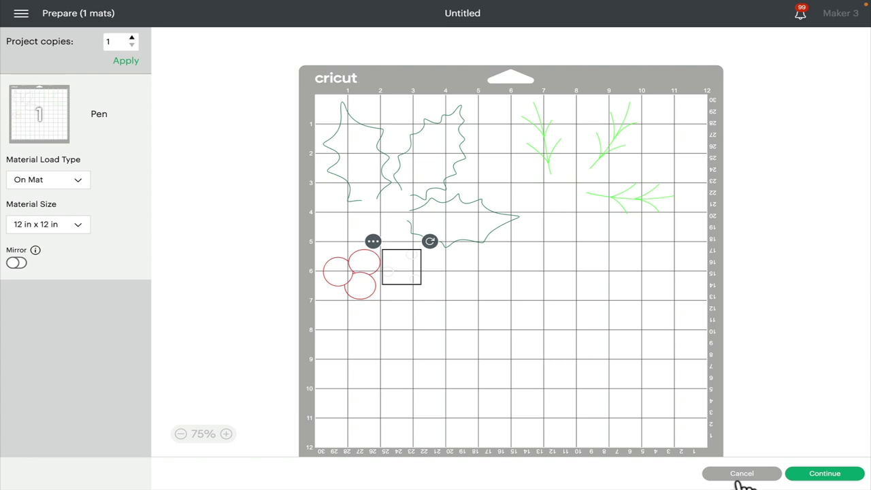
{"action": "left_click", "coordinate": [739, 475]}
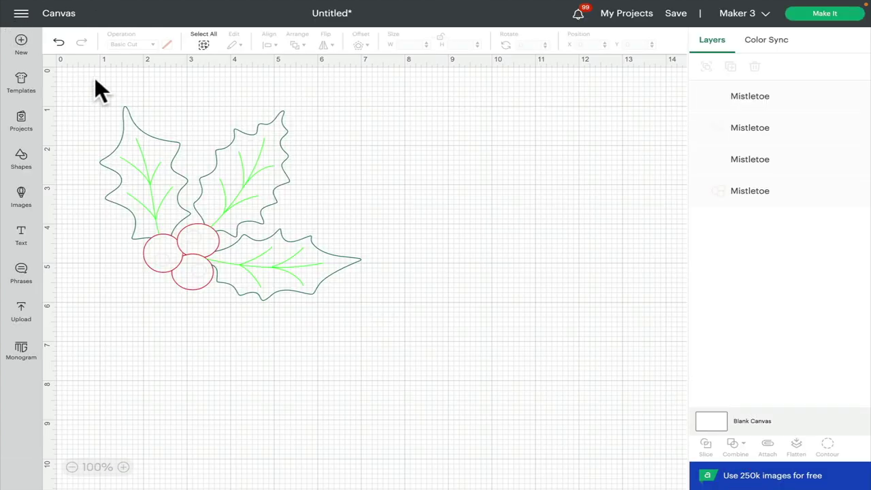
- Box-select the whole holly design and attach its four Mistletoe layers into one group
{"action": "left_click_drag", "start_coordinate": [83, 75], "coordinate": [455, 353]}
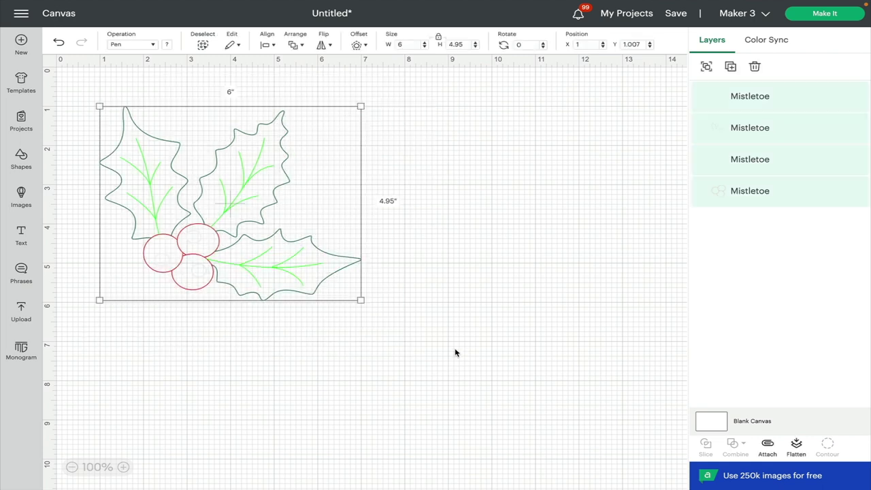
{"action": "left_click", "coordinate": [767, 444]}
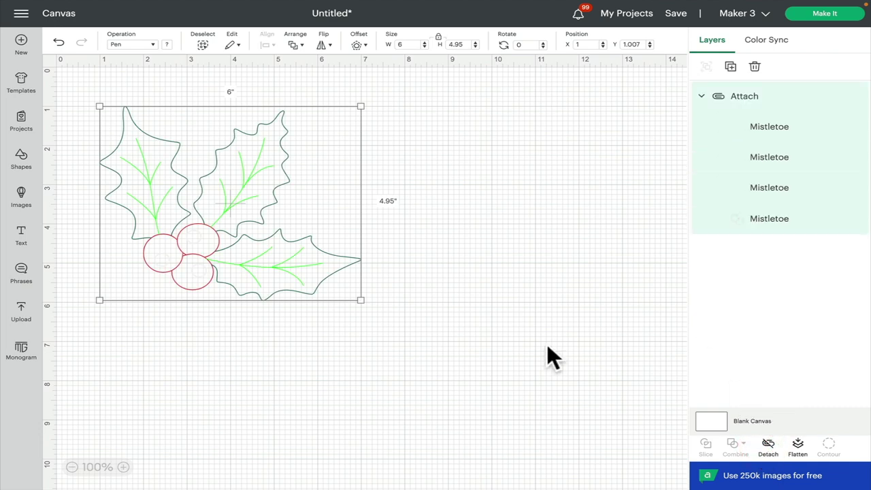
{"action": "left_click", "coordinate": [846, 15]}
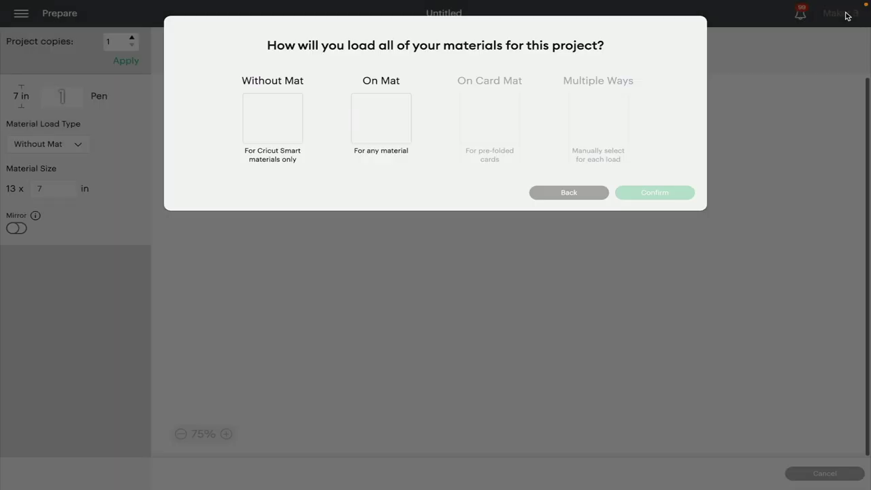
{"action": "left_click", "coordinate": [401, 116]}
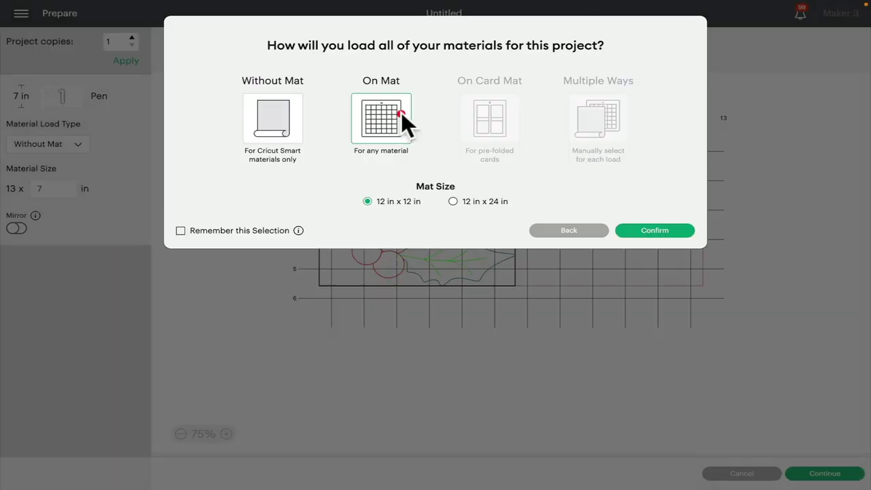
{"action": "left_click", "coordinate": [664, 231]}
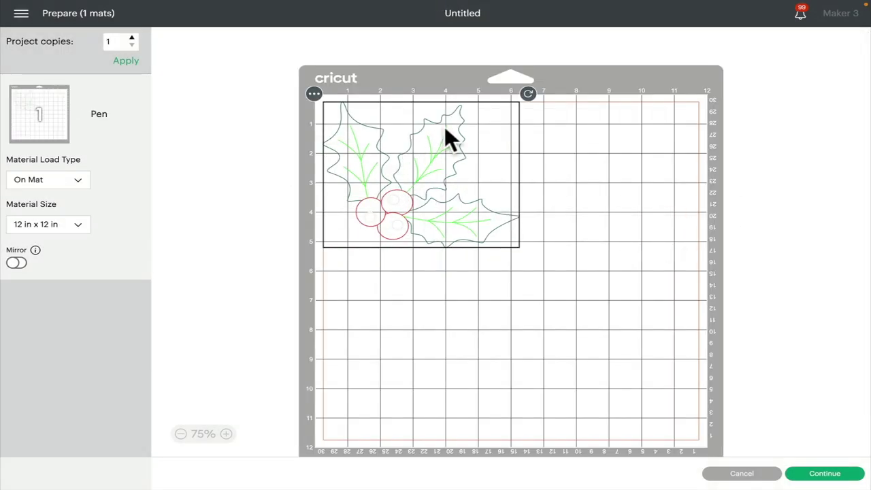